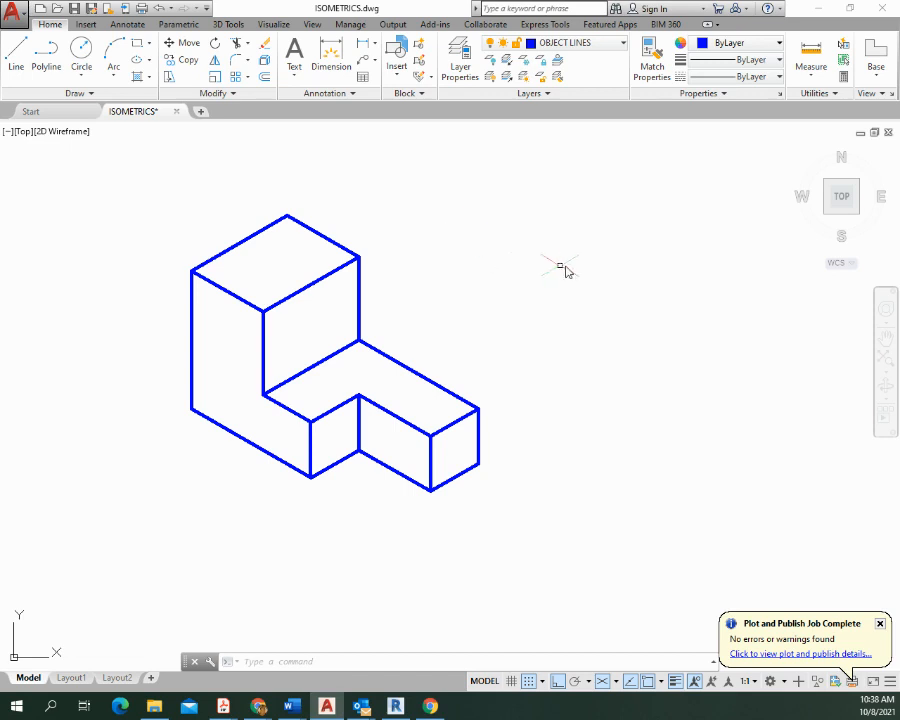
Step: Turn on isometric drafting mode for the drawing
{"action": "middle_click_drag", "start_coordinate": [595, 237], "coordinate": [595, 237]}
{"action": "middle_click_drag", "start_coordinate": [485, 219], "coordinate": [598, 402]}
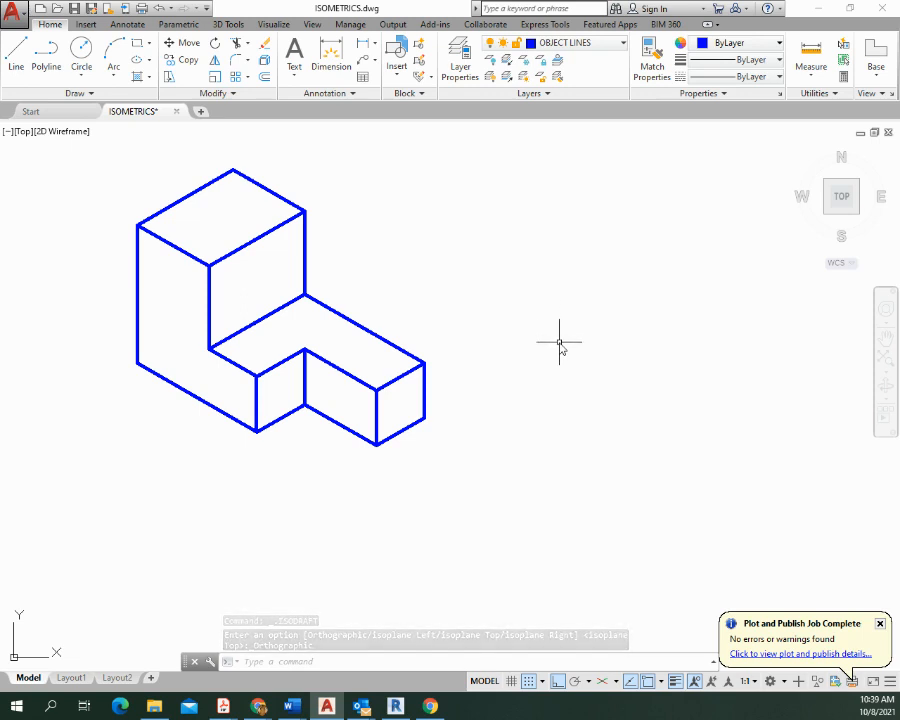
{"action": "left_click", "coordinate": [602, 681]}
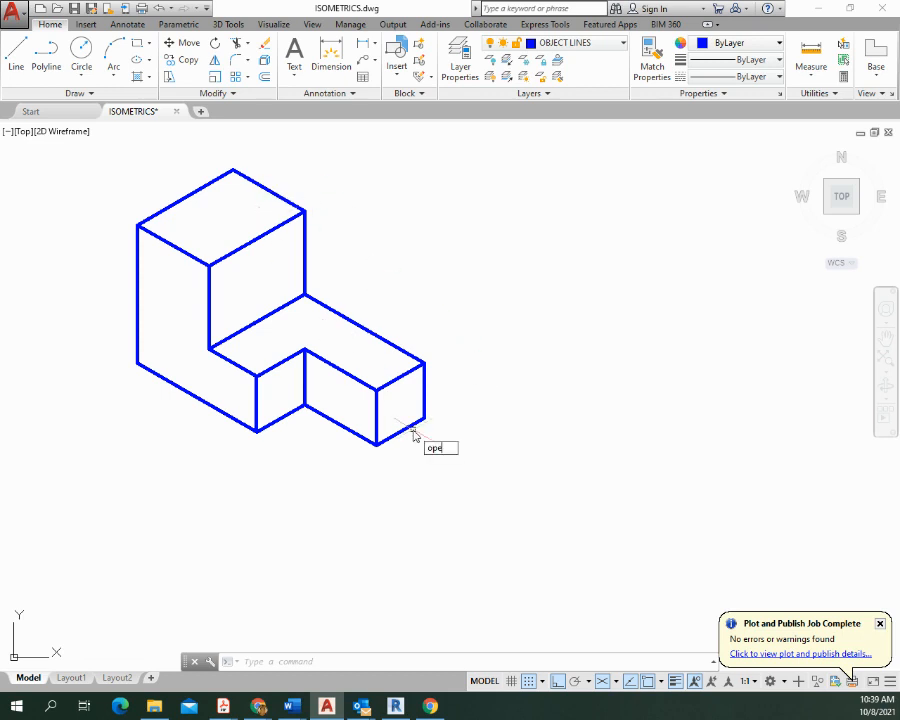
Step: Open the Options settings and change the drawing area's background colour to black
{"action": "type", "text": "tion"}
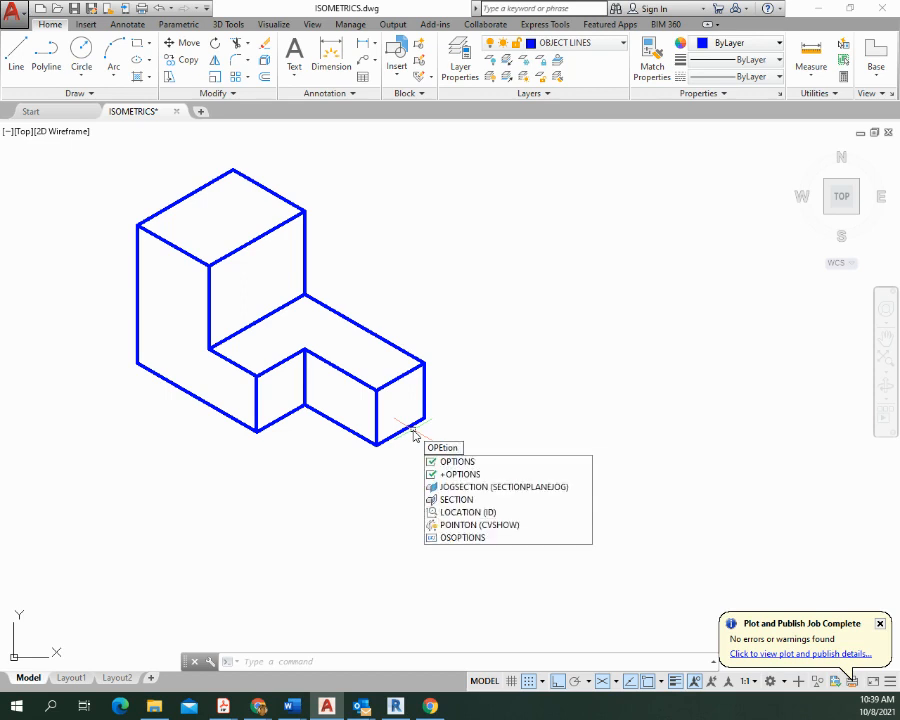
{"action": "key", "text": "BackSpace"}
{"action": "key", "text": "BackSpace"}
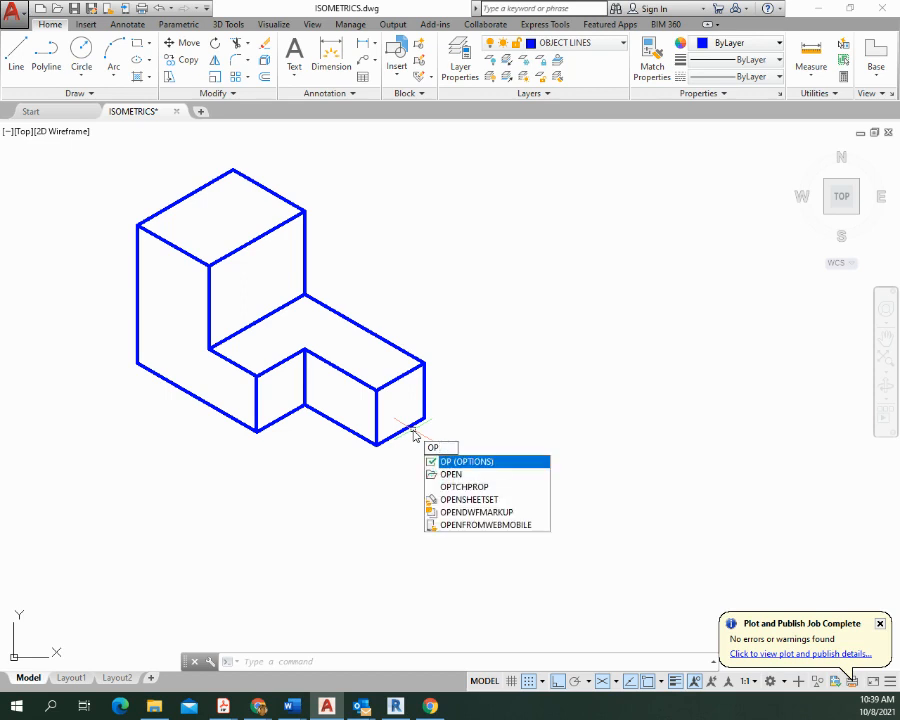
{"action": "key", "text": "Return"}
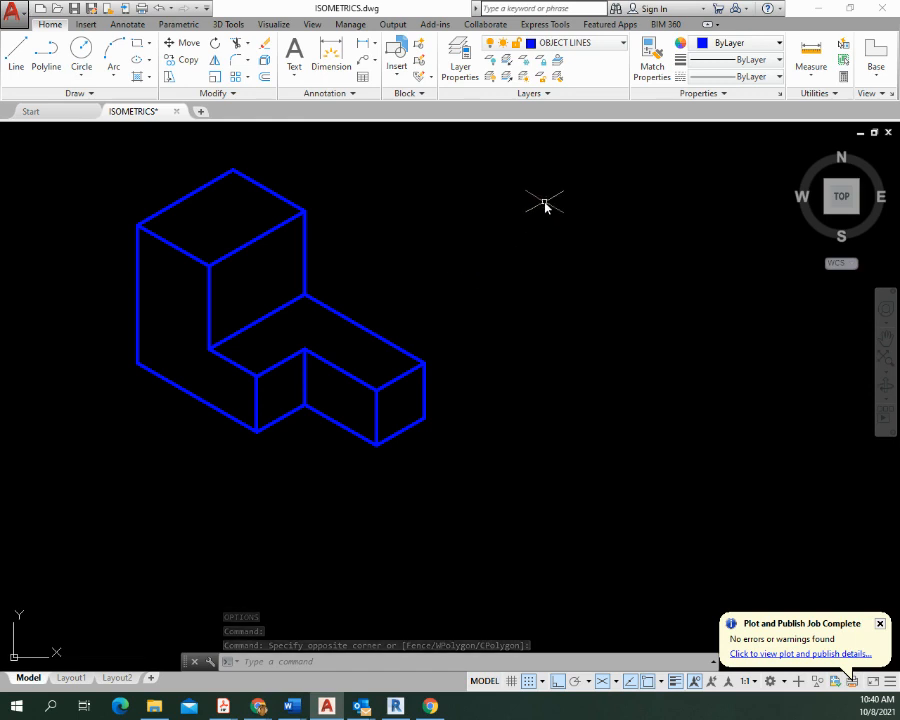
Step: Cycle the isometric cursor through the Top, Right and Left isoplanes, ending on Isoplane Left
{"action": "mouse_move", "coordinate": [538, 189]}
{"action": "middle_mouse_down"}
{"action": "mouse_move", "coordinate": [518, 225]}
{"action": "mouse_move", "coordinate": [566, 292]}
{"action": "middle_mouse_up"}
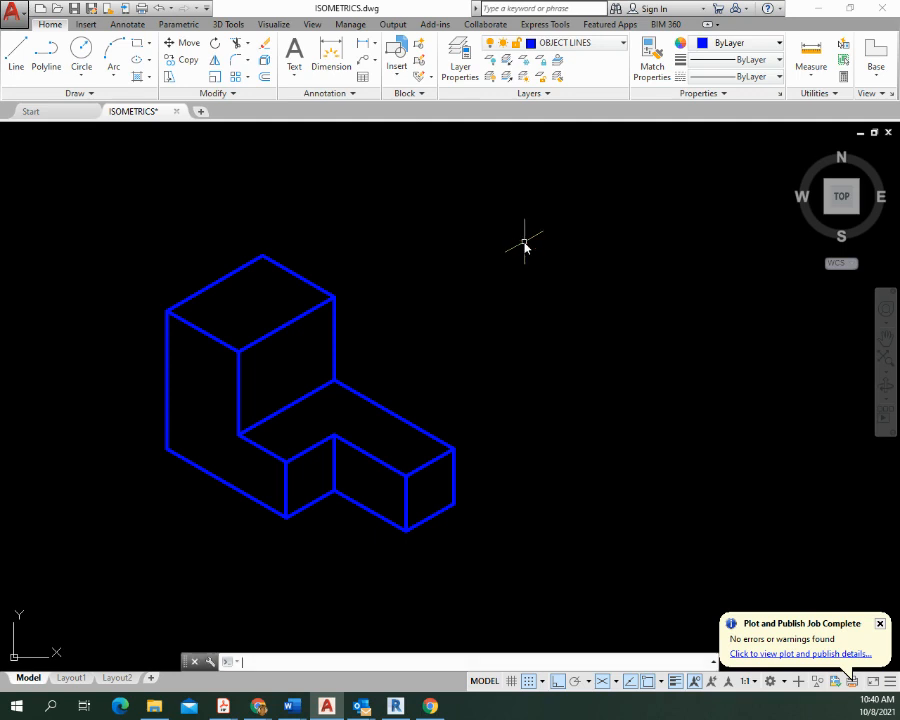
{"action": "key", "text": "F5"}
{"action": "key", "text": "F5"}
{"action": "key", "text": "F5"}
{"action": "key", "text": "F5"}
{"action": "key", "text": "F5"}
{"action": "key", "text": "F5"}
{"action": "key", "text": "F5"}
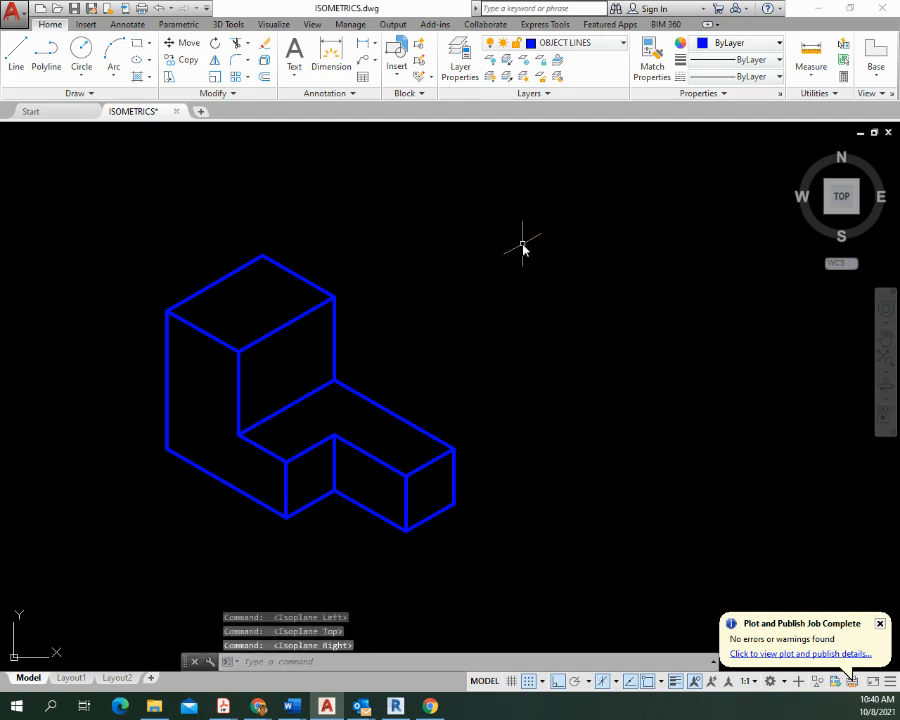
{"action": "key", "text": "F5"}
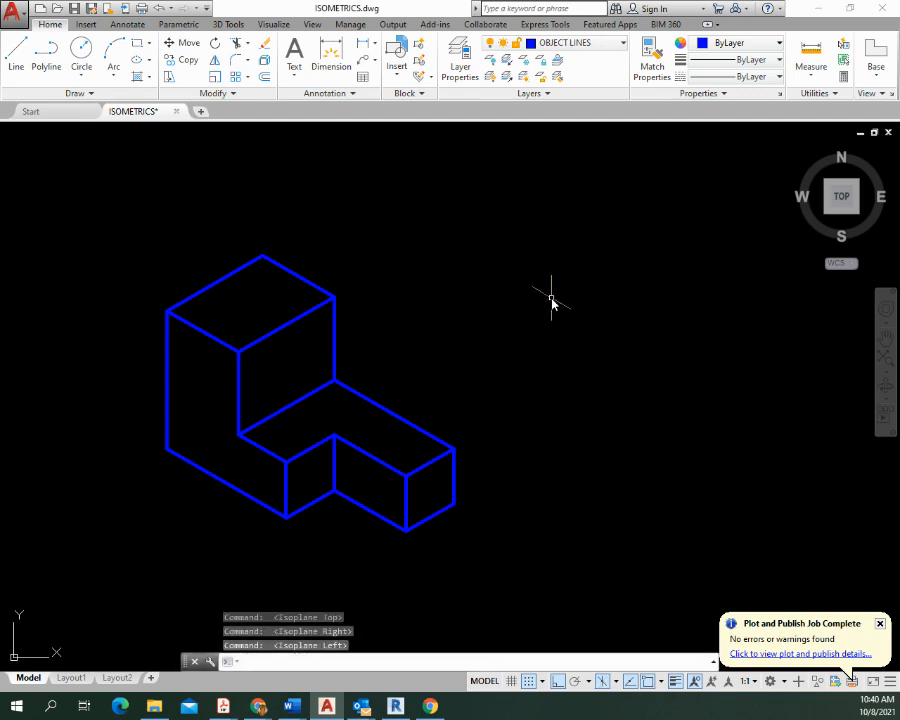
Step: Draw a four-sided isometric outline beside the block, starting on Isoplane Left and continuing on Isoplane Top, with its shorter edges about 2.3 units long
{"action": "type", "text": "l"}
{"action": "key", "text": "Return"}
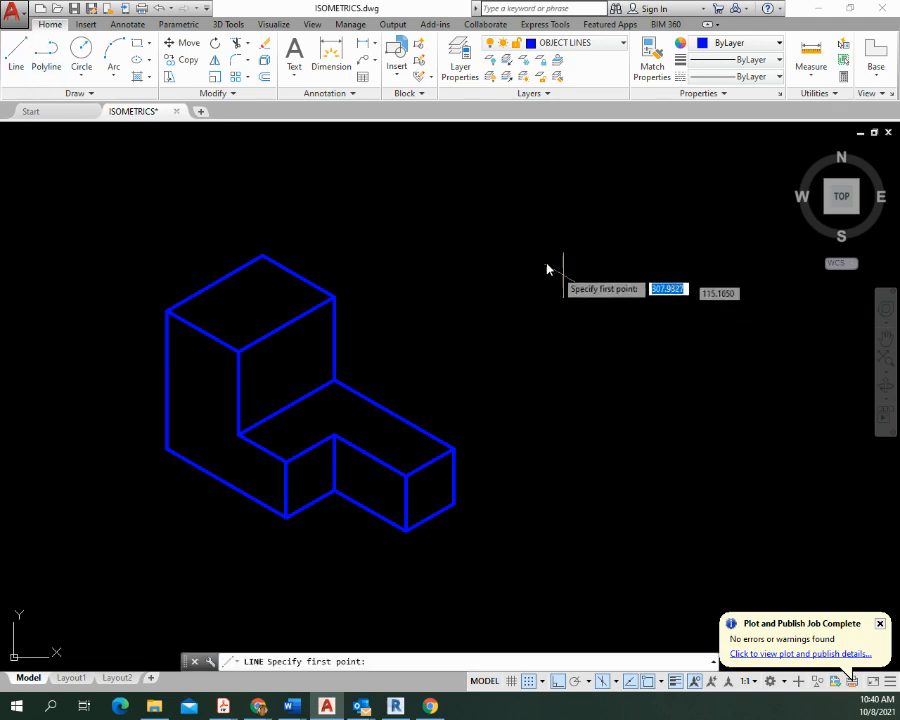
{"action": "left_click", "coordinate": [513, 229]}
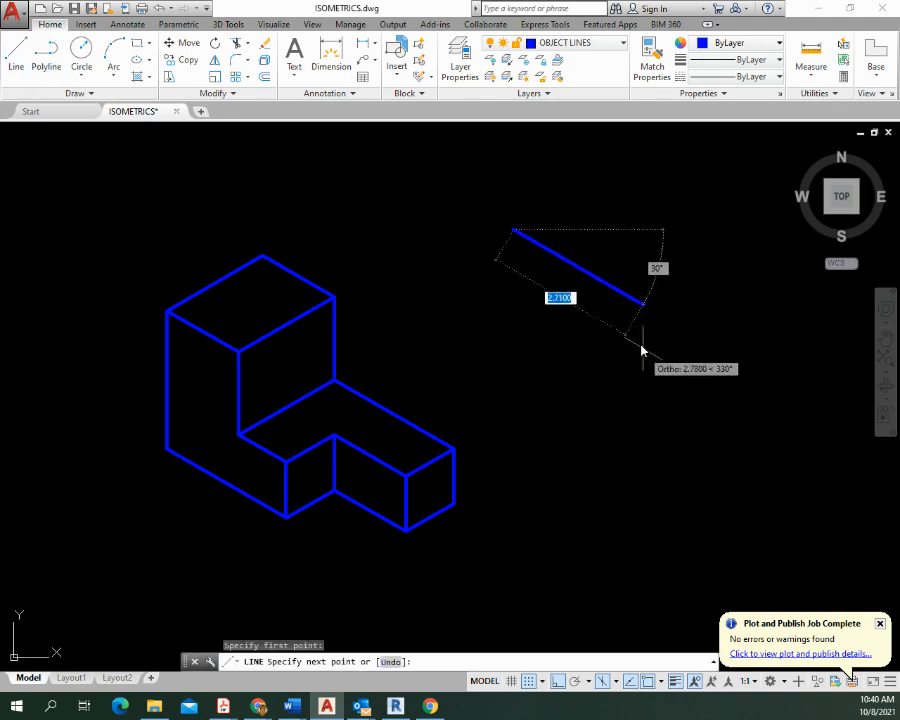
{"action": "left_click", "coordinate": [636, 325]}
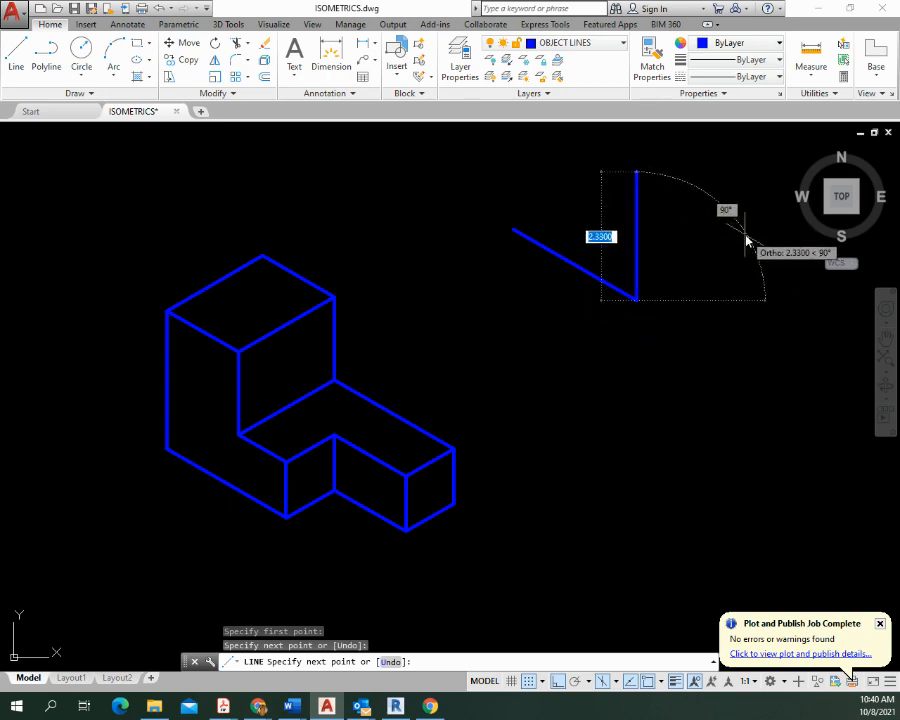
{"action": "key", "text": "F5"}
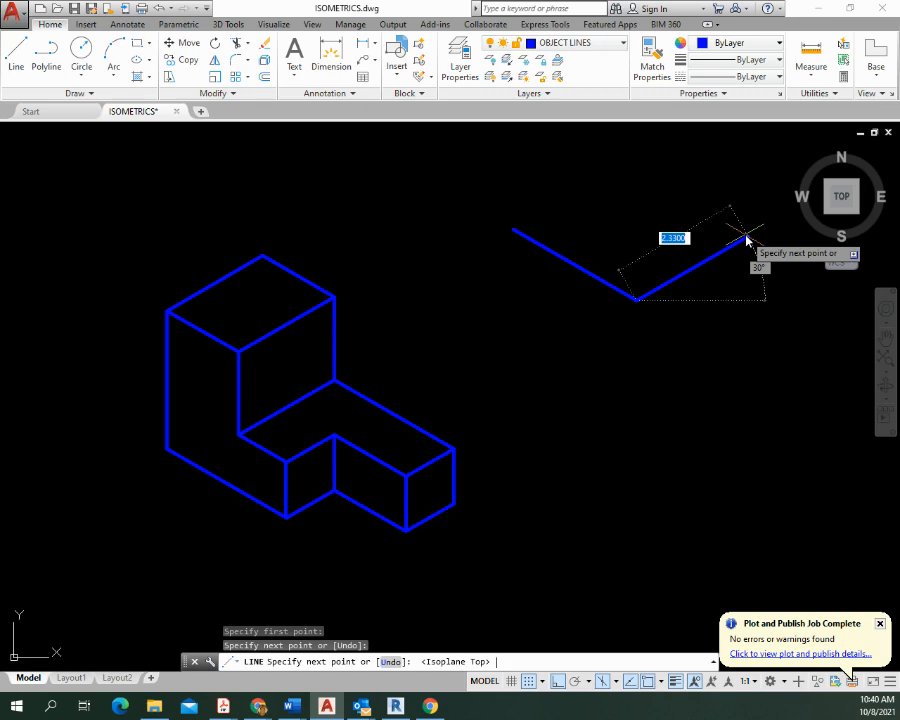
{"action": "left_click", "coordinate": [747, 237]}
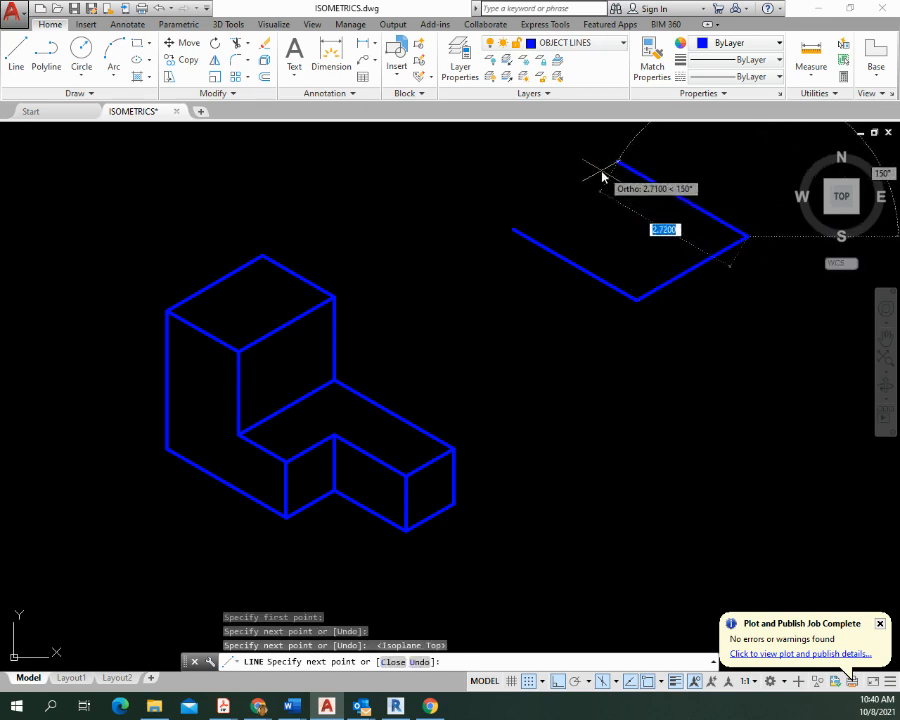
{"action": "left_click", "coordinate": [537, 224]}
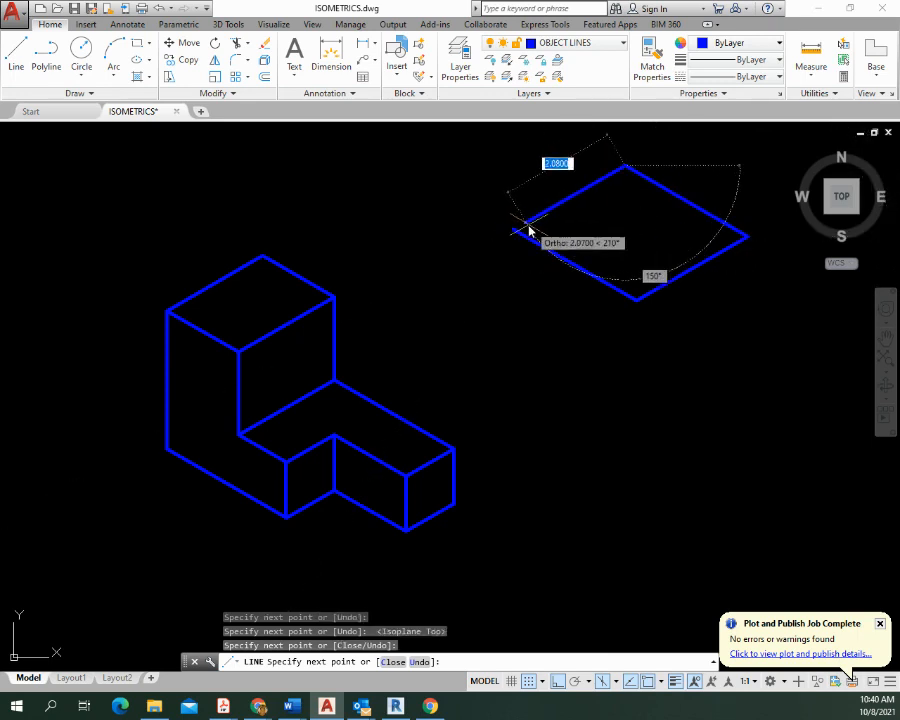
{"action": "left_click", "coordinate": [518, 229]}
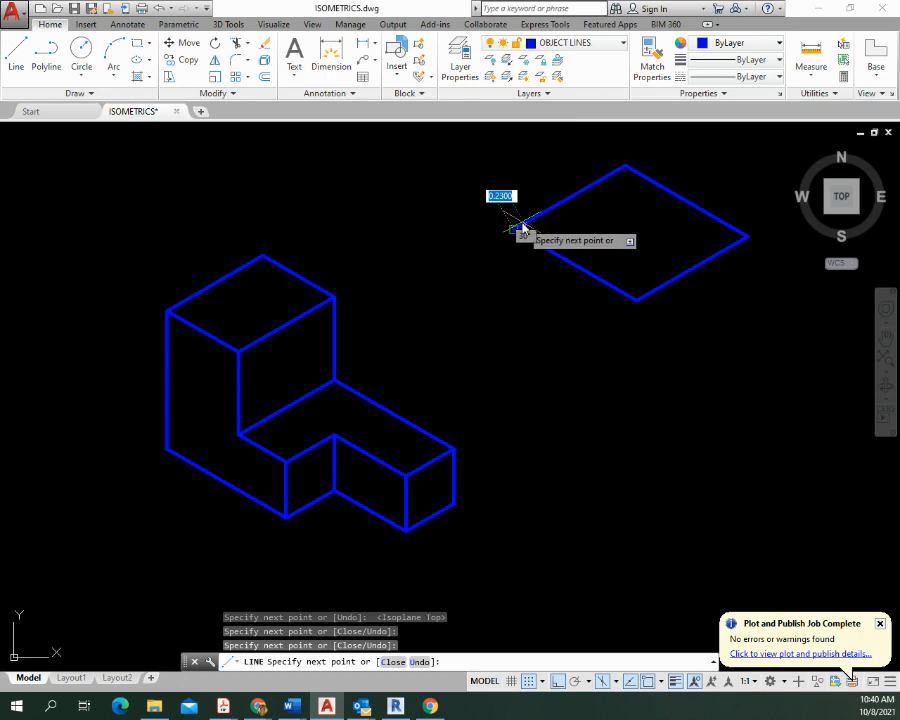
{"action": "key", "text": "Return"}
Step: In an empty area, start an L-shaped profile on Isoplane Left with a 2.5-unit line straight down and a 4-unit line at 330°
{"action": "middle_click_drag", "start_coordinate": [592, 426], "coordinate": [212, 92]}
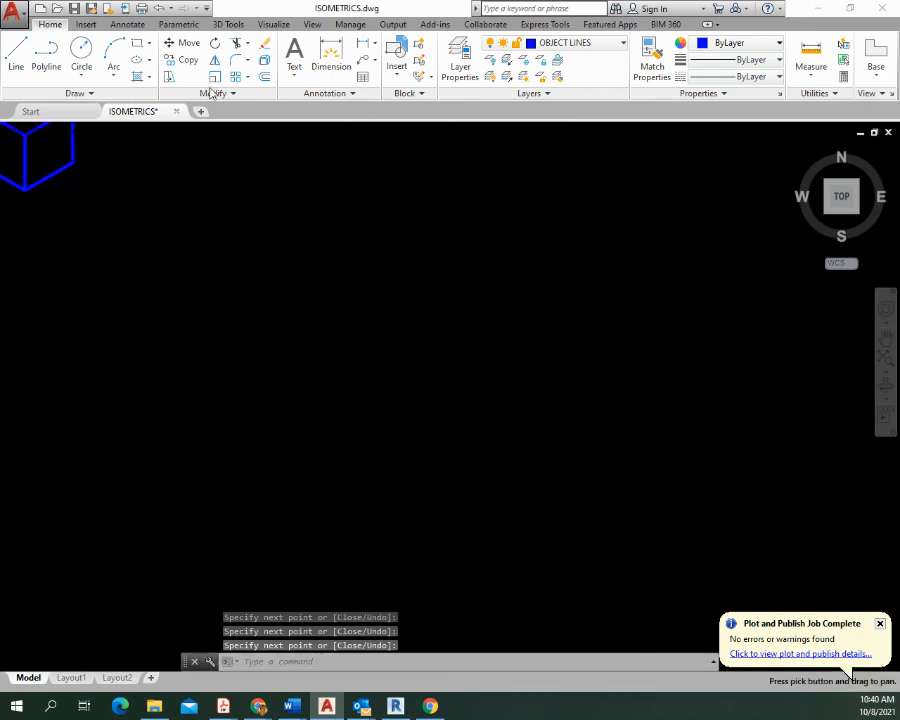
{"action": "middle_click_drag", "start_coordinate": [422, 317], "coordinate": [418, 292]}
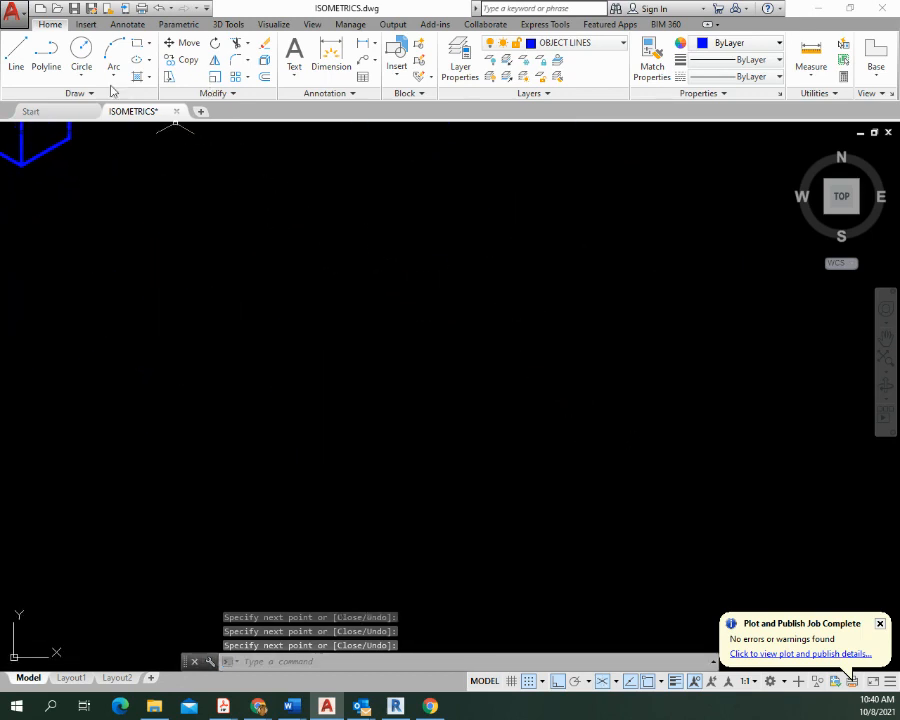
{"action": "left_click", "coordinate": [20, 55]}
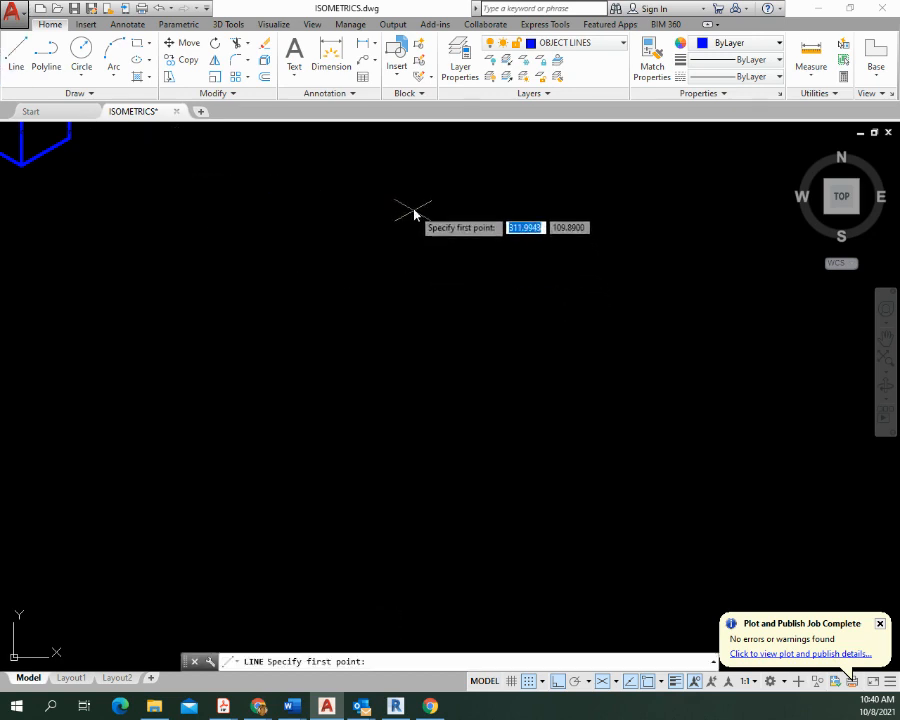
{"action": "key", "text": "F5"}
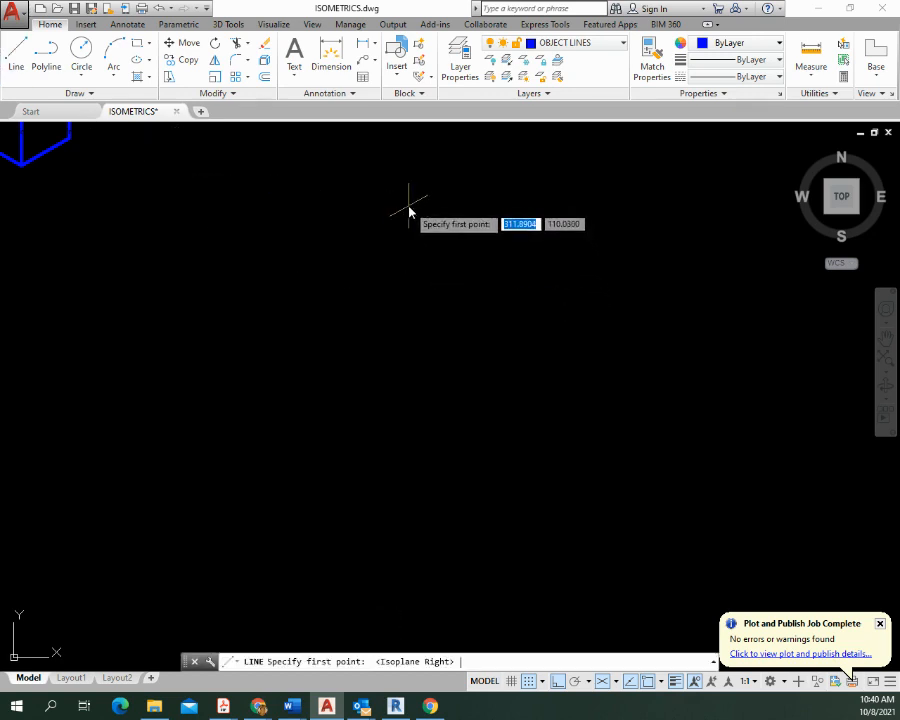
{"action": "key", "text": "F5"}
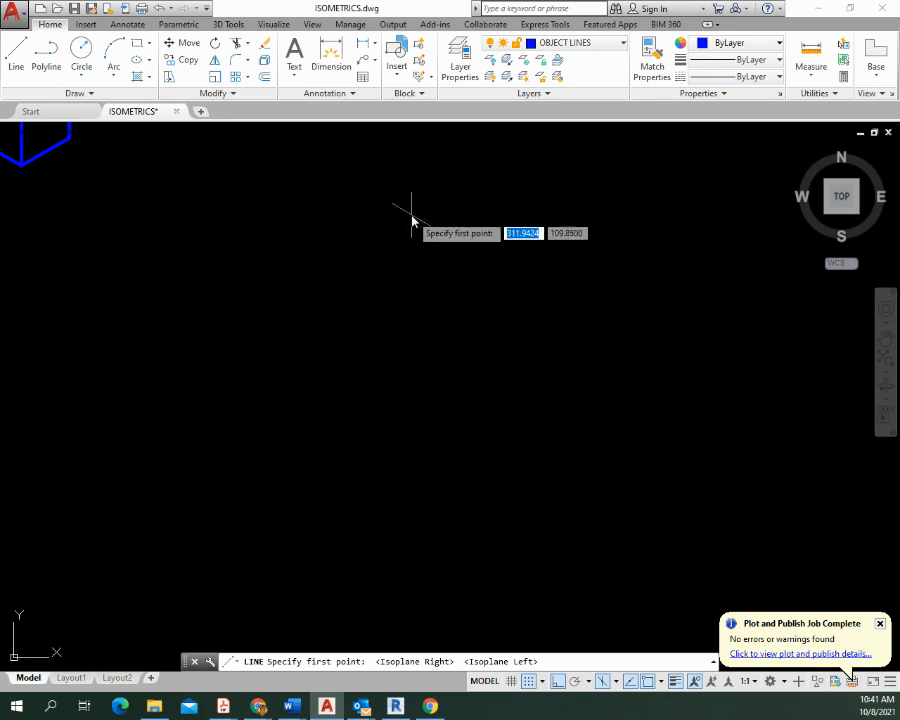
{"action": "left_click", "coordinate": [15, 55]}
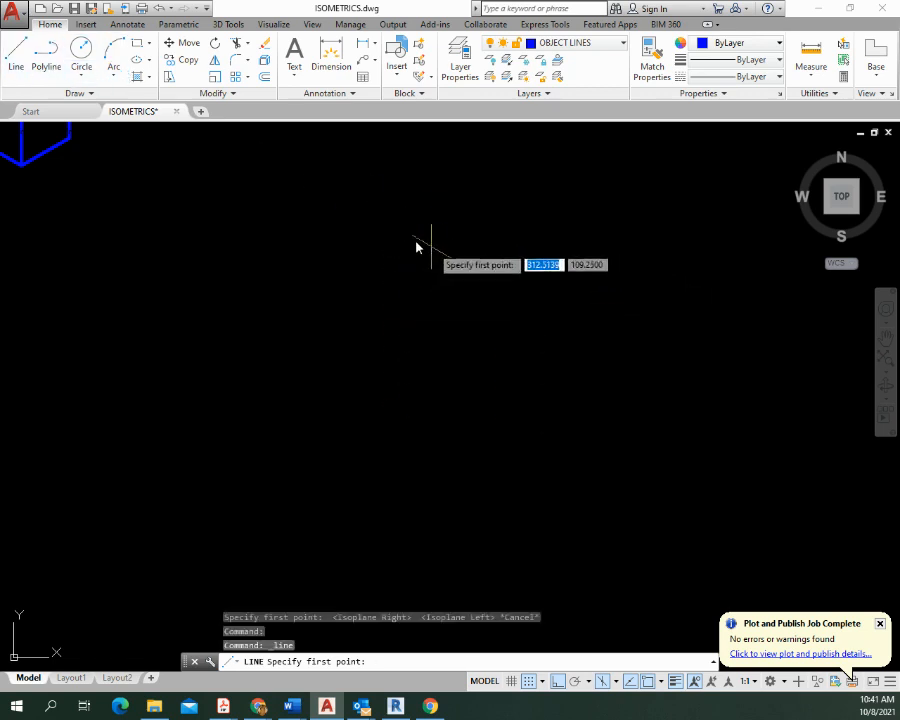
{"action": "left_click", "coordinate": [388, 231]}
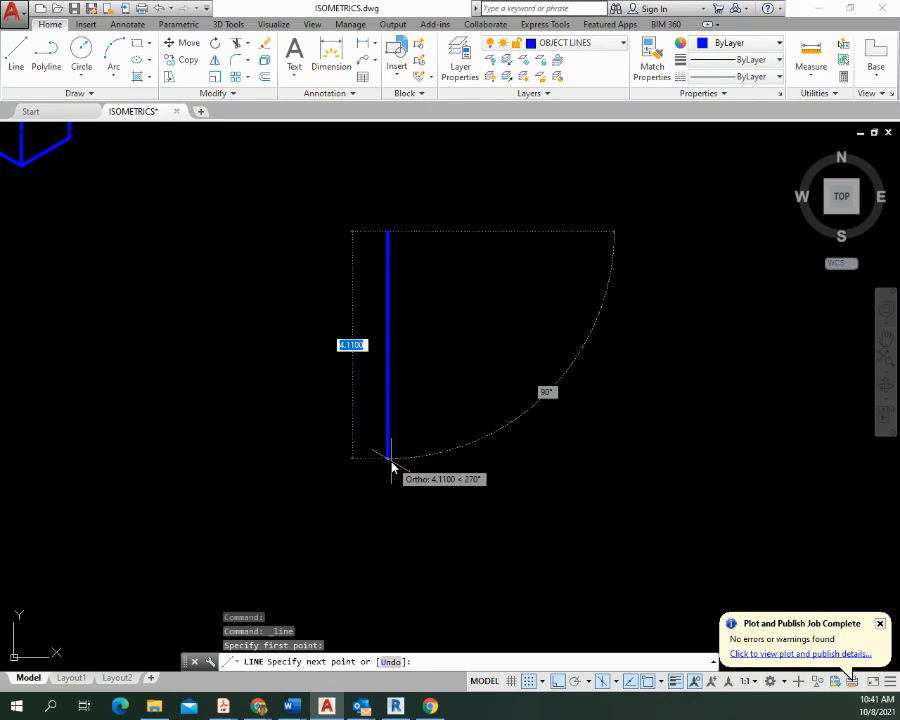
{"action": "type", "text": "2.5"}
{"action": "key", "text": "Return"}
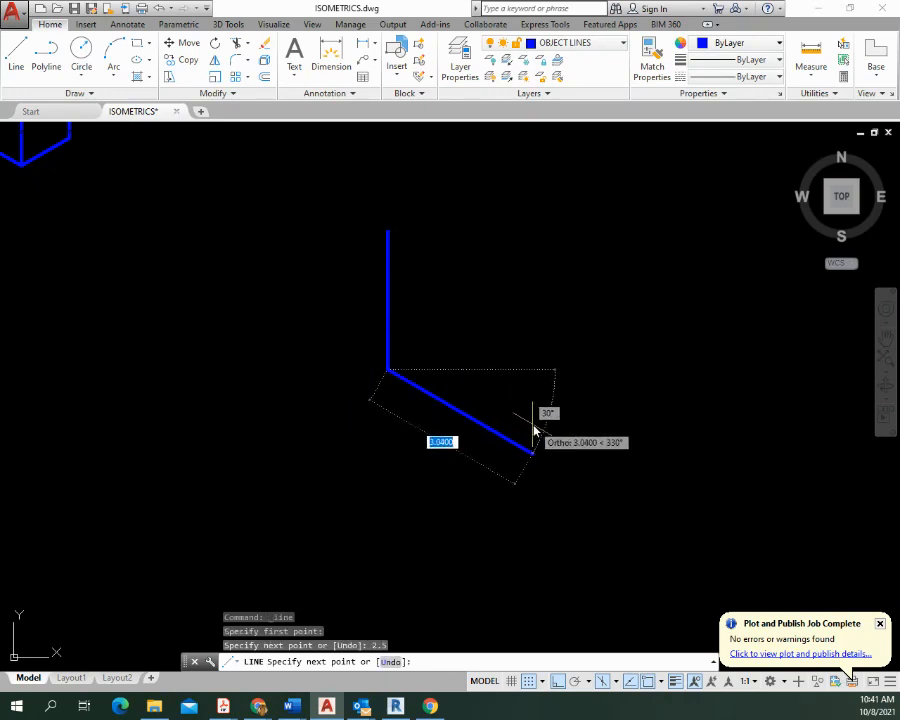
{"action": "type", "text": "4"}
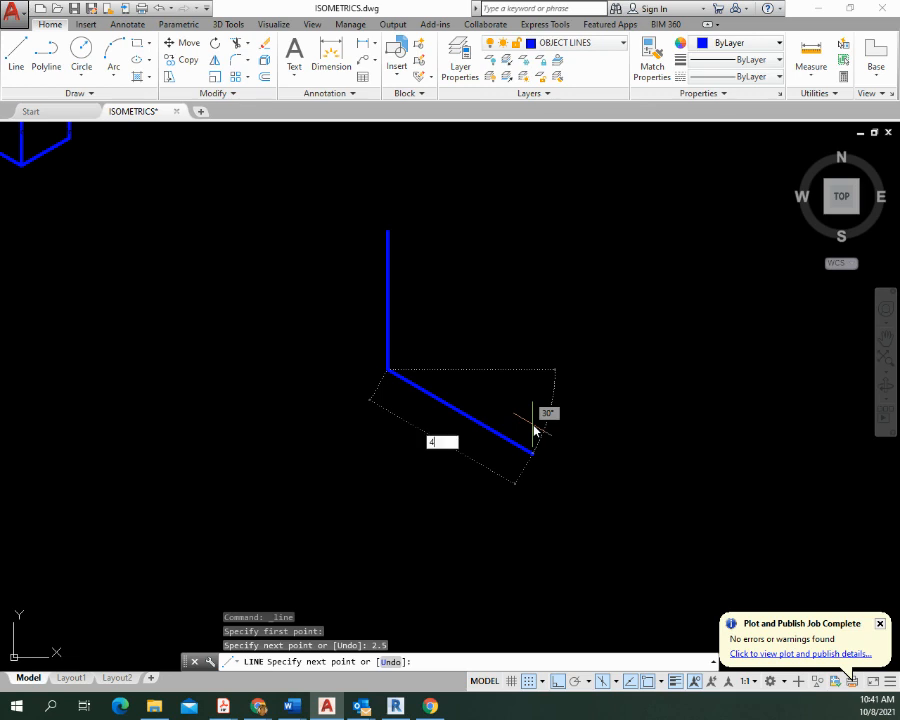
{"action": "key", "text": "Return"}
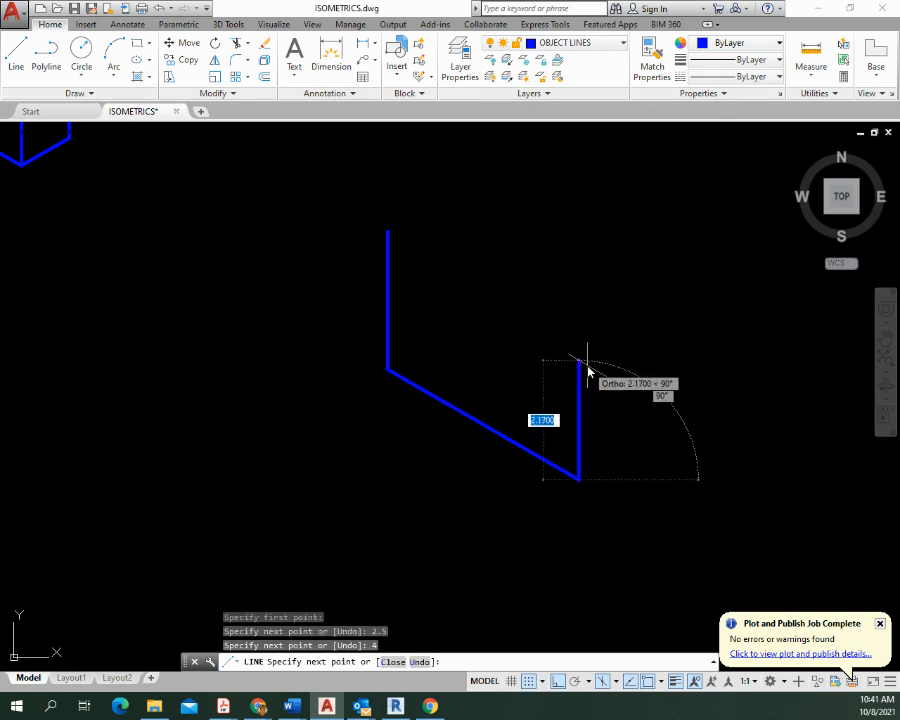
Step: Complete the L-shaped profile with lines 1 unit up, 3 units at 150° and 1.5 units up, closing it at the starting corner
{"action": "type", "text": "1"}
{"action": "key", "text": "Return"}
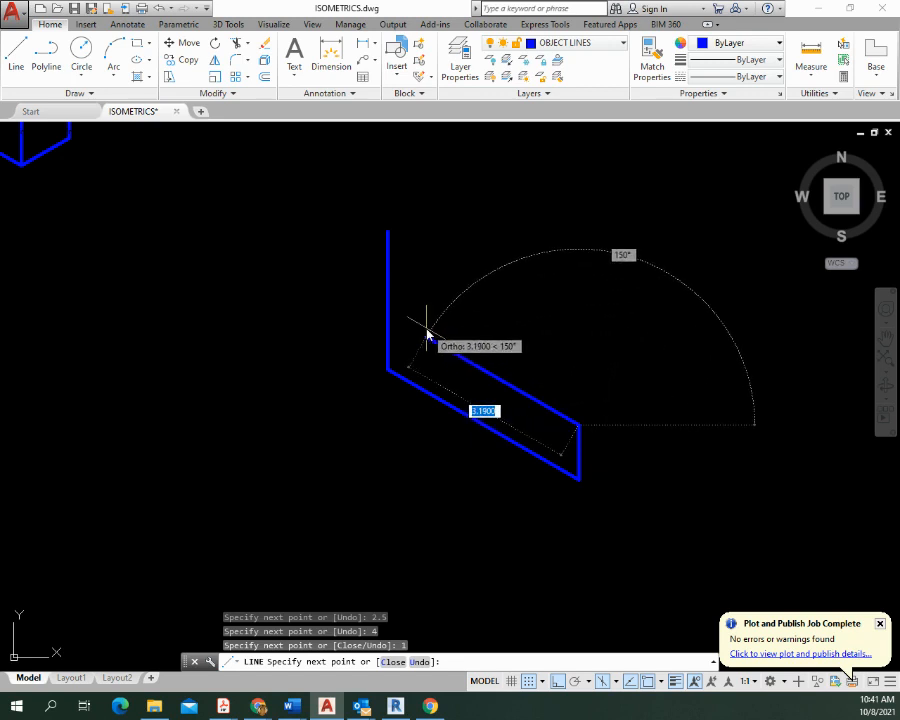
{"action": "type", "text": "3"}
{"action": "key", "text": "Return"}
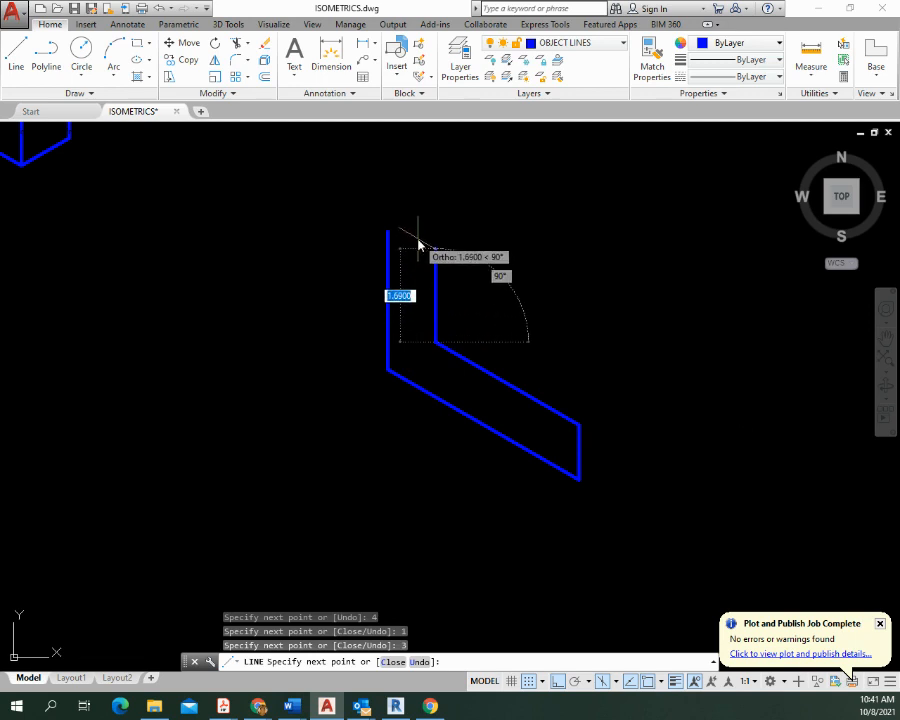
{"action": "type", "text": "2"}
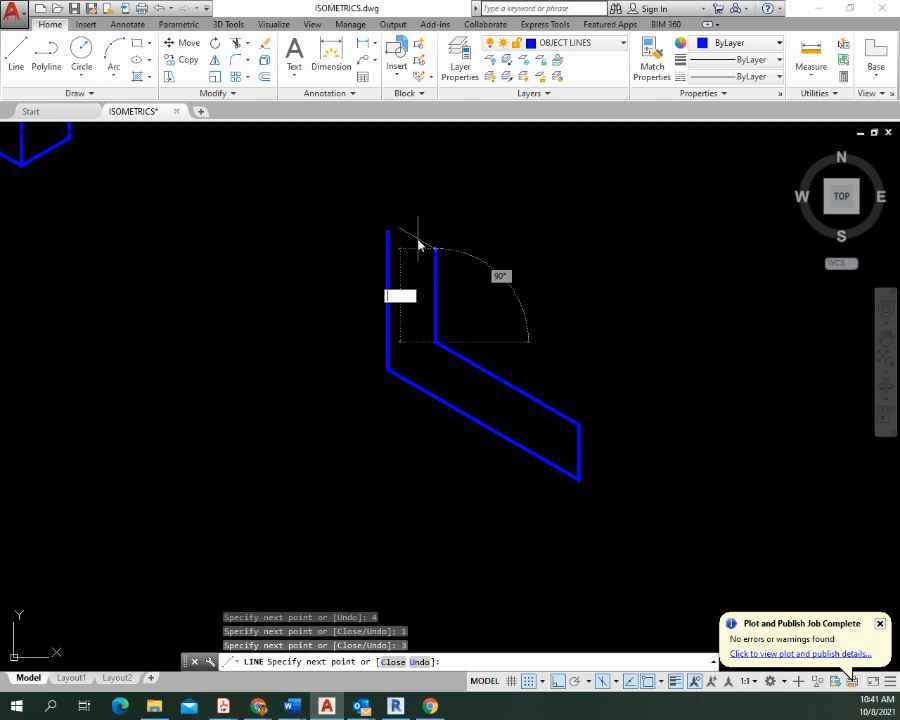
{"action": "key", "text": "Return"}
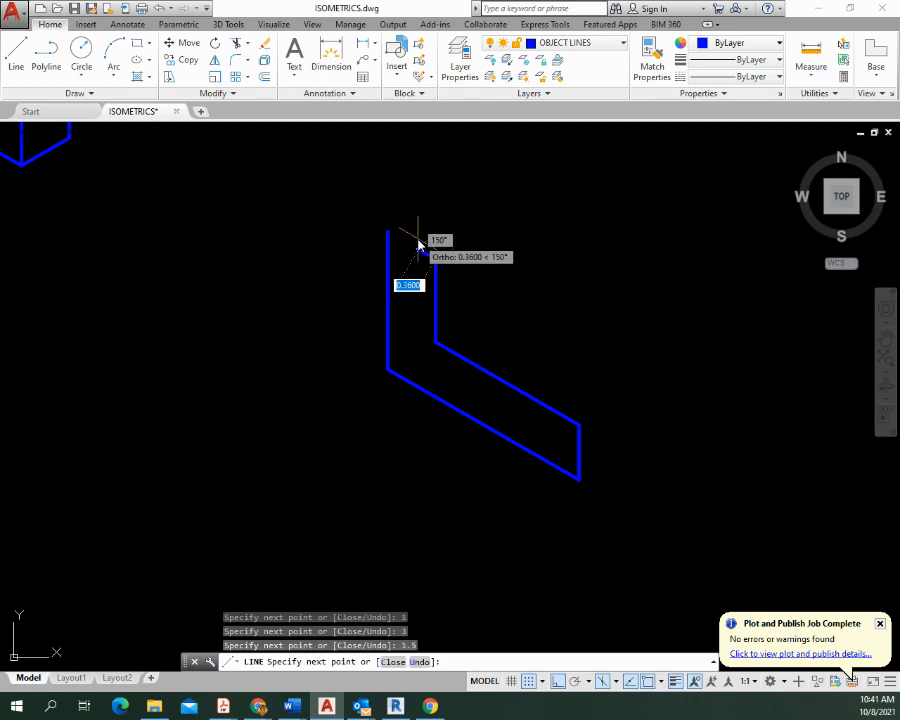
{"action": "left_click", "coordinate": [388, 232]}
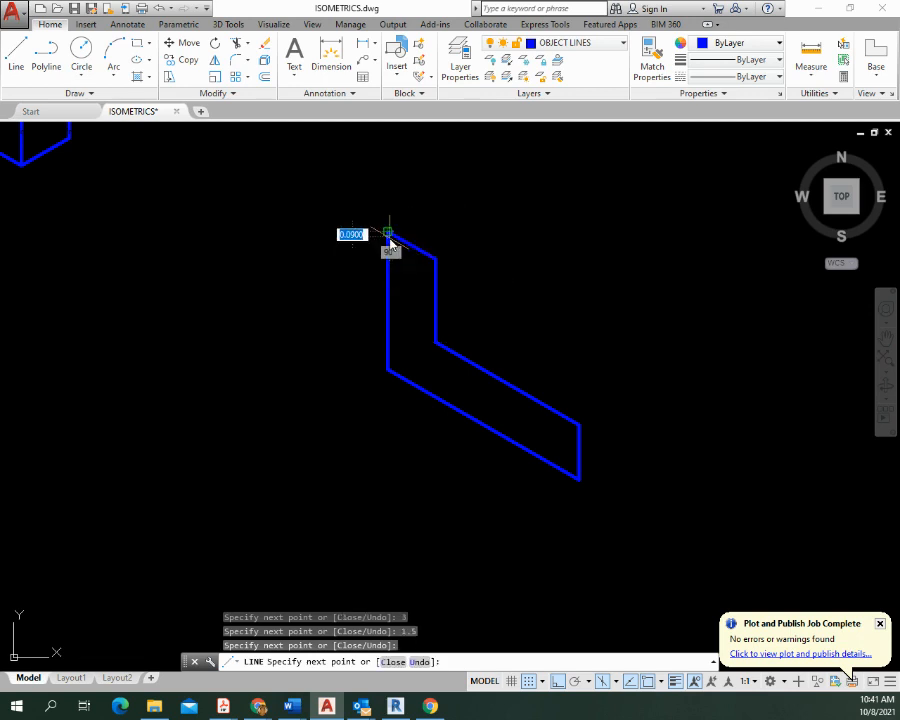
{"action": "key", "text": "Return"}
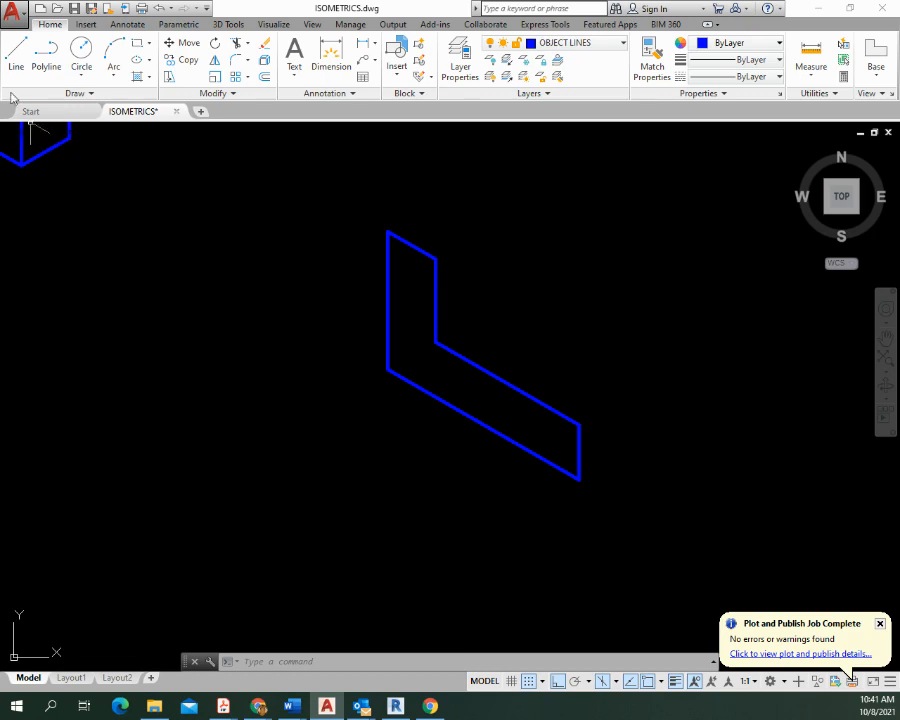
Step: On Isoplane Top, draw the upright's top face from the profile's top corner: 2 units at 30°, 1 unit at 330°, and back to the profile
{"action": "left_click", "coordinate": [16, 58]}
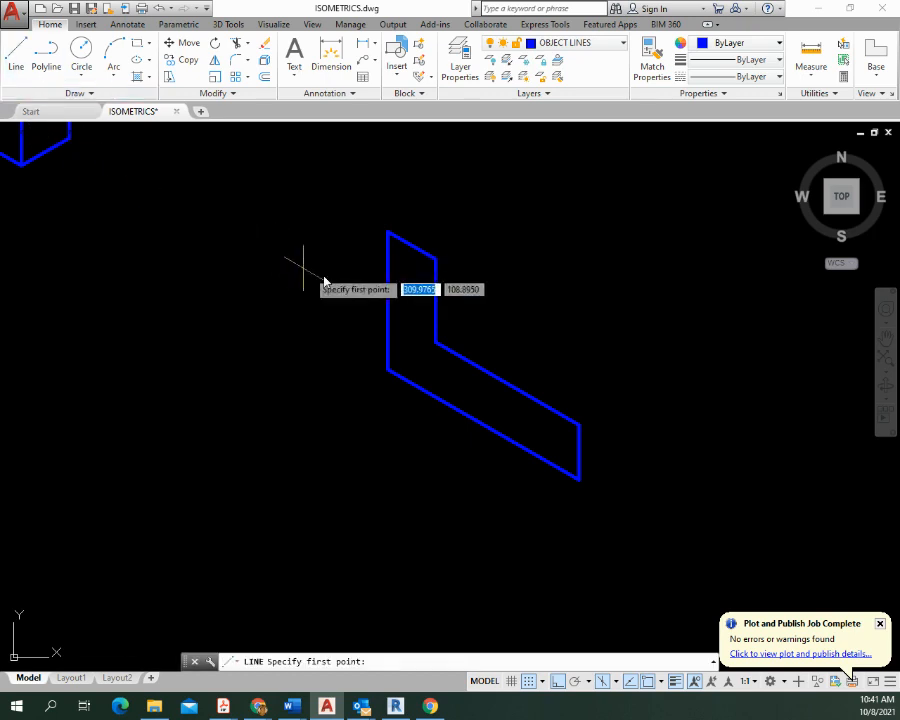
{"action": "left_click", "coordinate": [388, 234]}
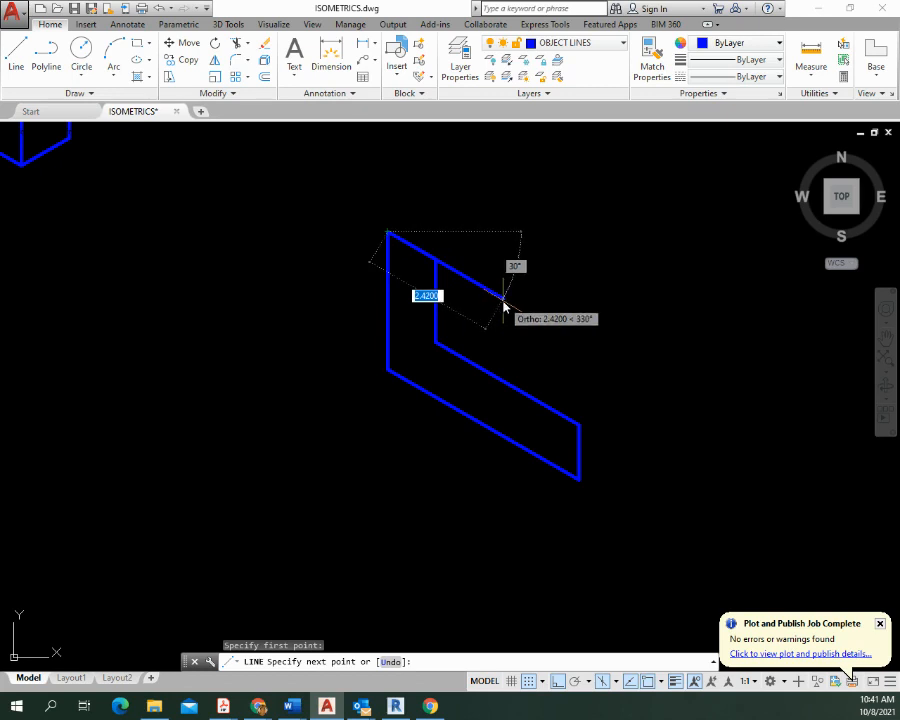
{"action": "key", "text": "F5"}
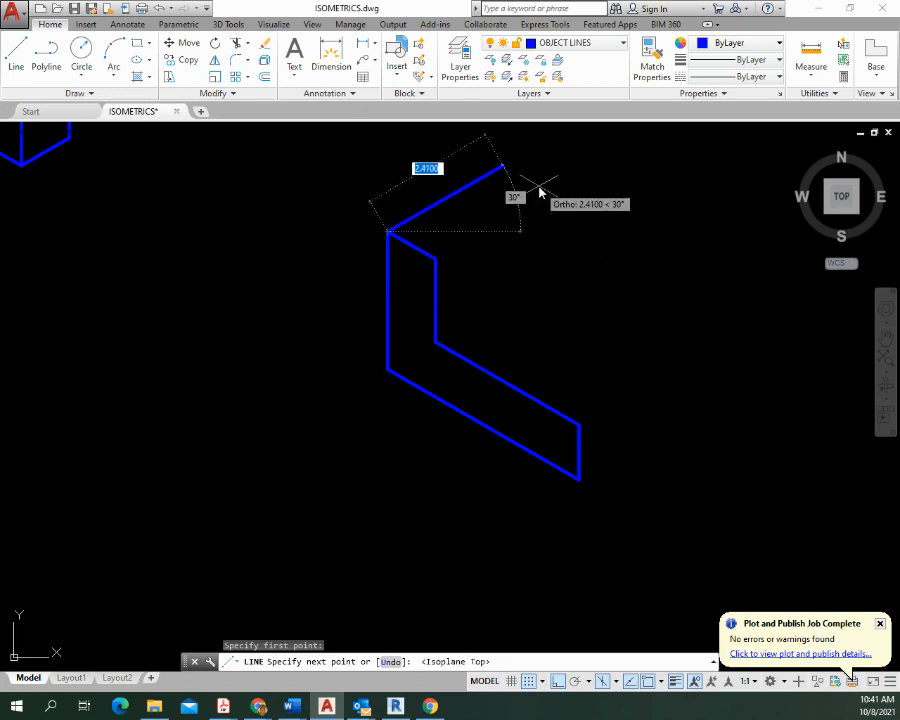
{"action": "type", "text": "2"}
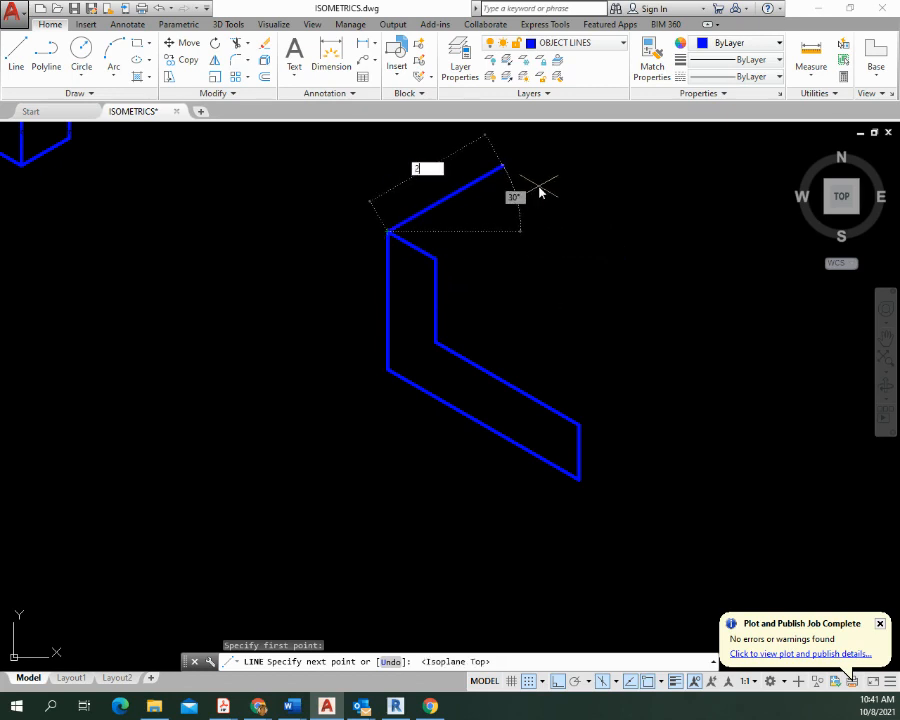
{"action": "key", "text": "Return"}
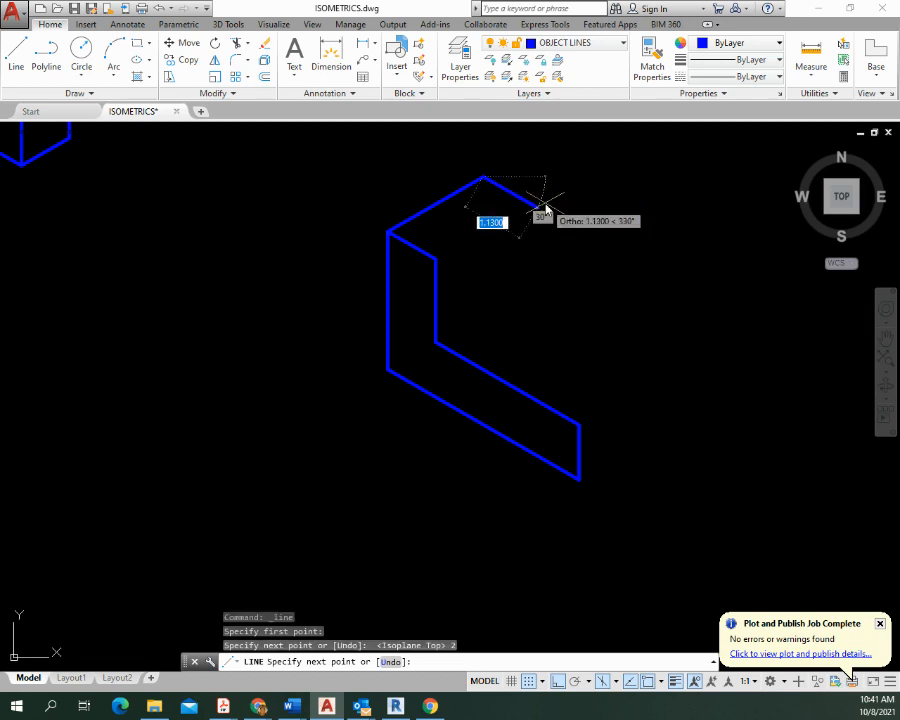
{"action": "type", "text": "1"}
{"action": "key", "text": "Return"}
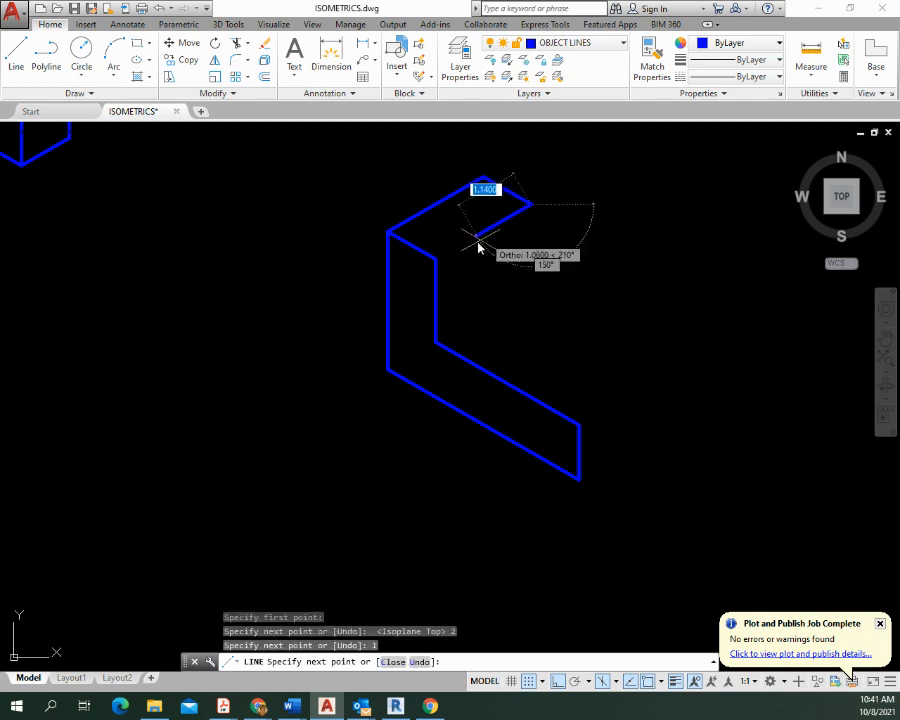
{"action": "left_click", "coordinate": [436, 258]}
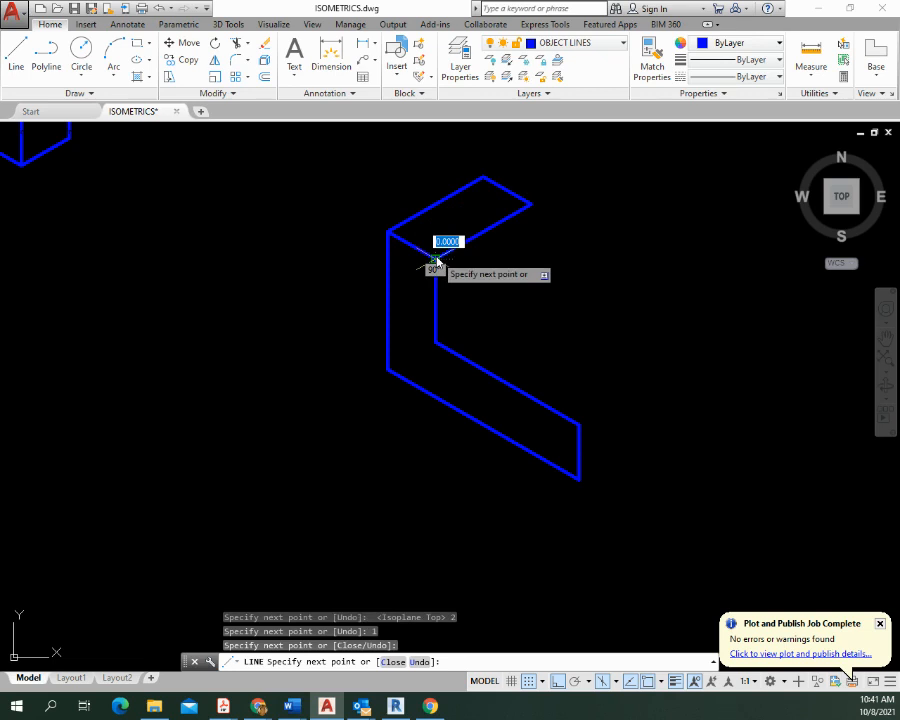
{"action": "key", "text": "Return"}
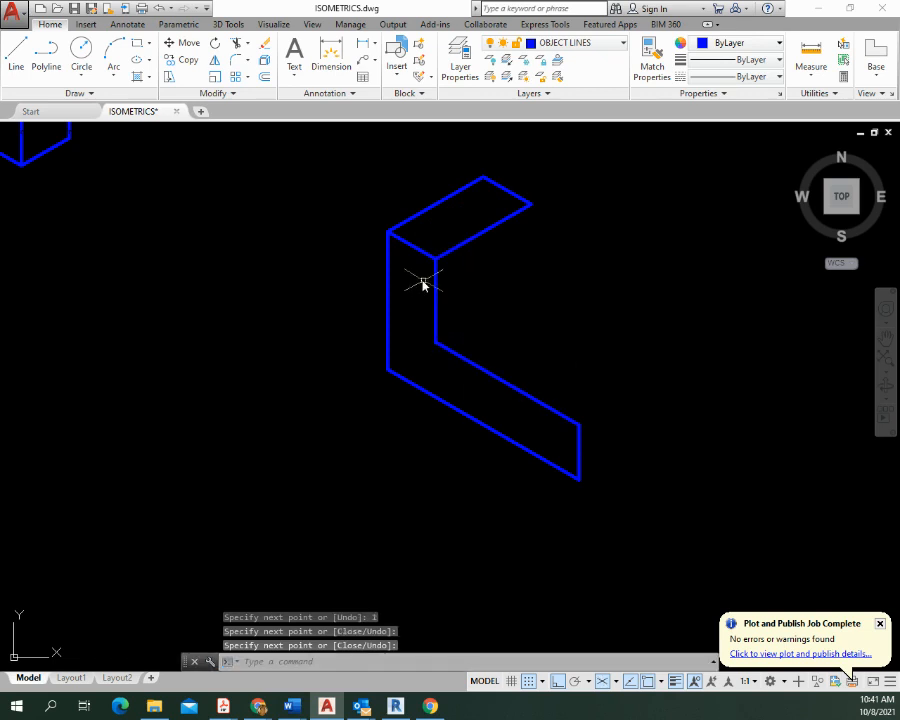
Step: From the profile's inner corner, draw a 2-unit line at 30°, then on Isoplane Right a vertical line up to the top face's corner
{"action": "left_click", "coordinate": [15, 50]}
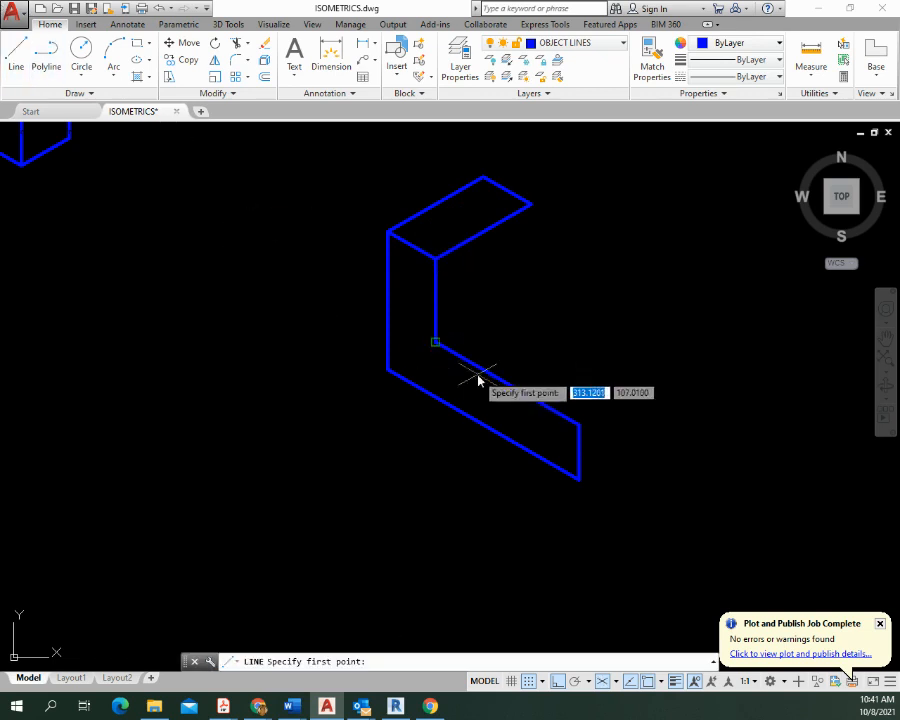
{"action": "left_click", "coordinate": [438, 342]}
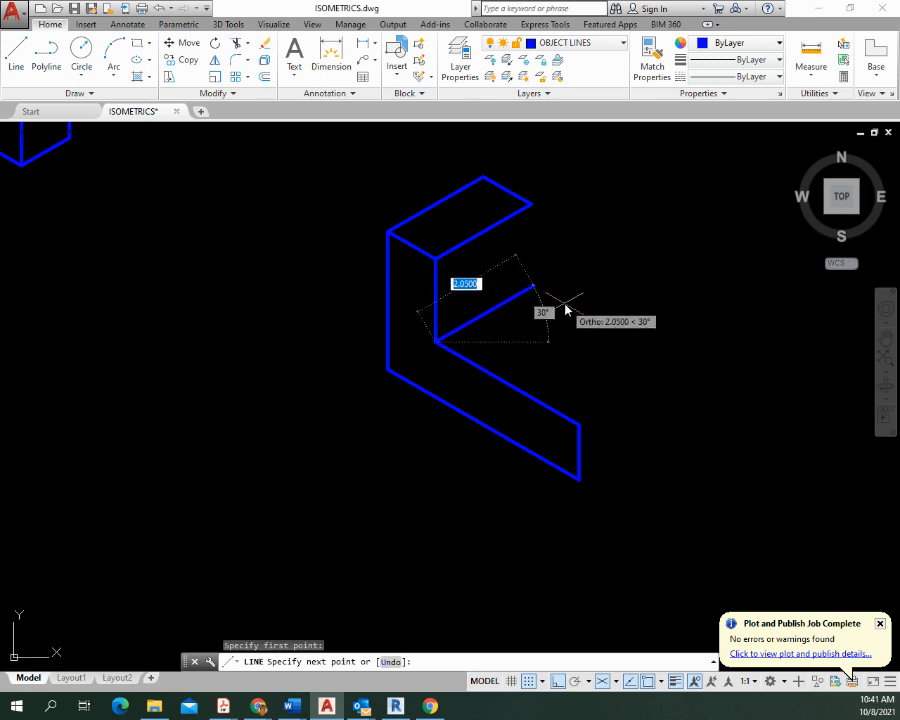
{"action": "type", "text": "2"}
{"action": "key", "text": "Return"}
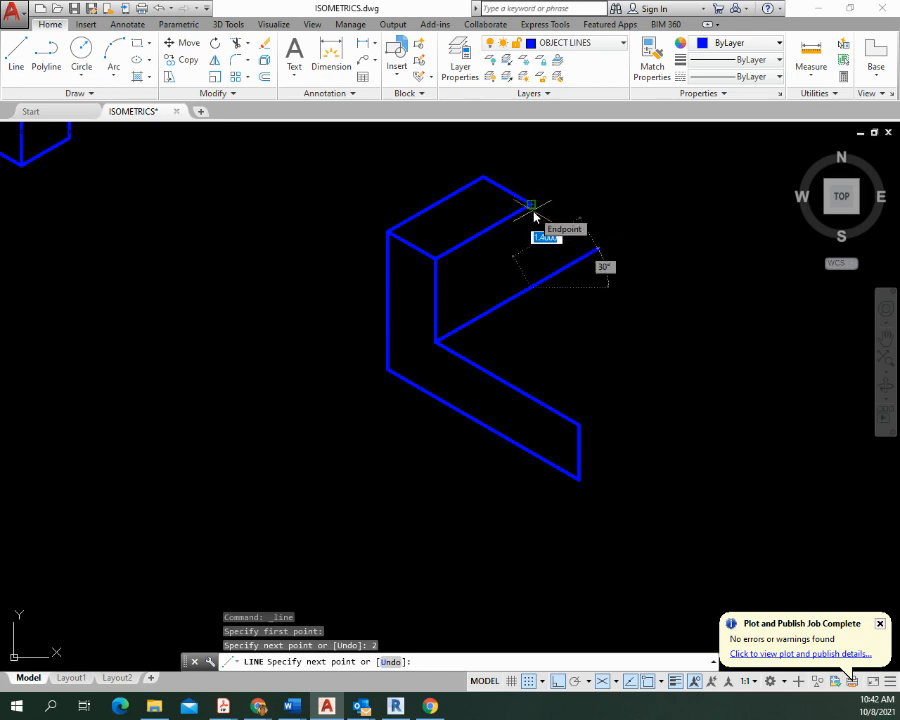
{"action": "key", "text": "F5"}
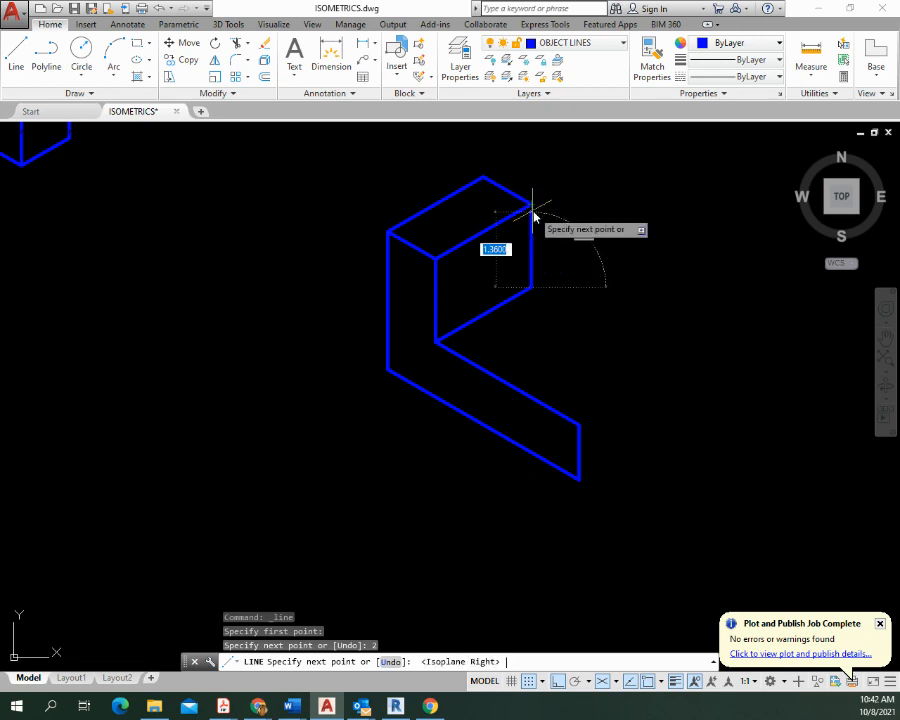
{"action": "left_click", "coordinate": [531, 207]}
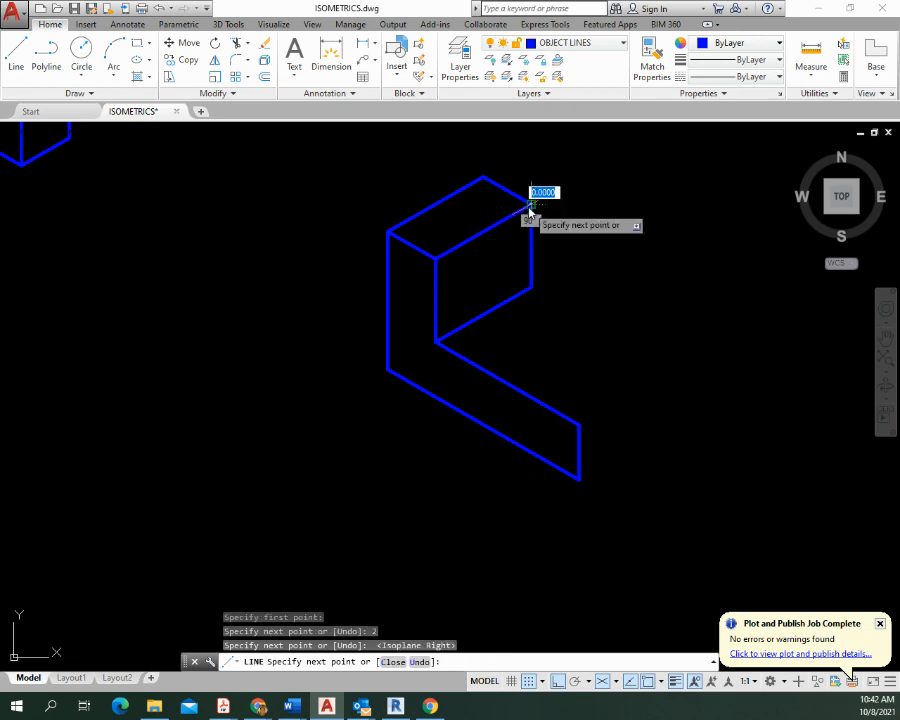
{"action": "key", "text": "Return"}
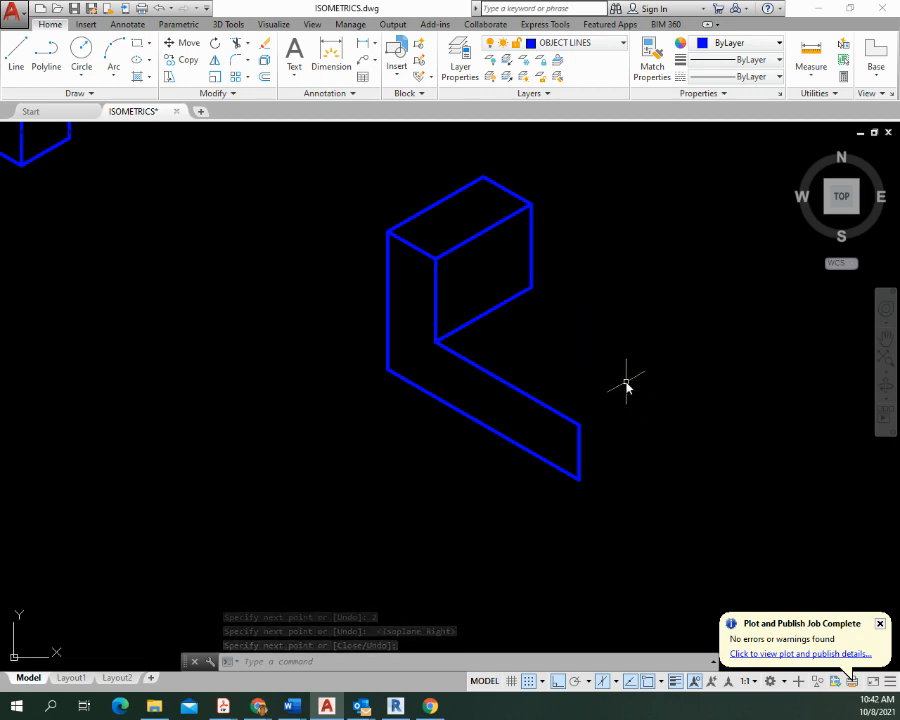
{"action": "key", "text": "Return"}
Step: From the step's rear inner corner, draw 3 units at 330° and 1 unit down on Isoplane Left, then return to the bottom corner on Isoplane Top
{"action": "key", "text": "F5"}
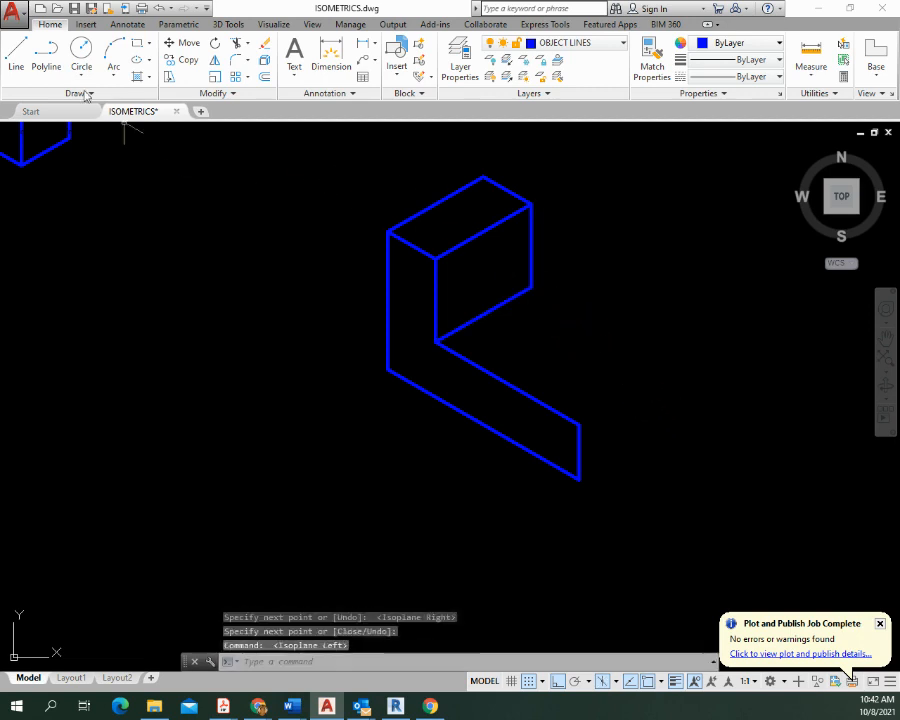
{"action": "left_click", "coordinate": [16, 55]}
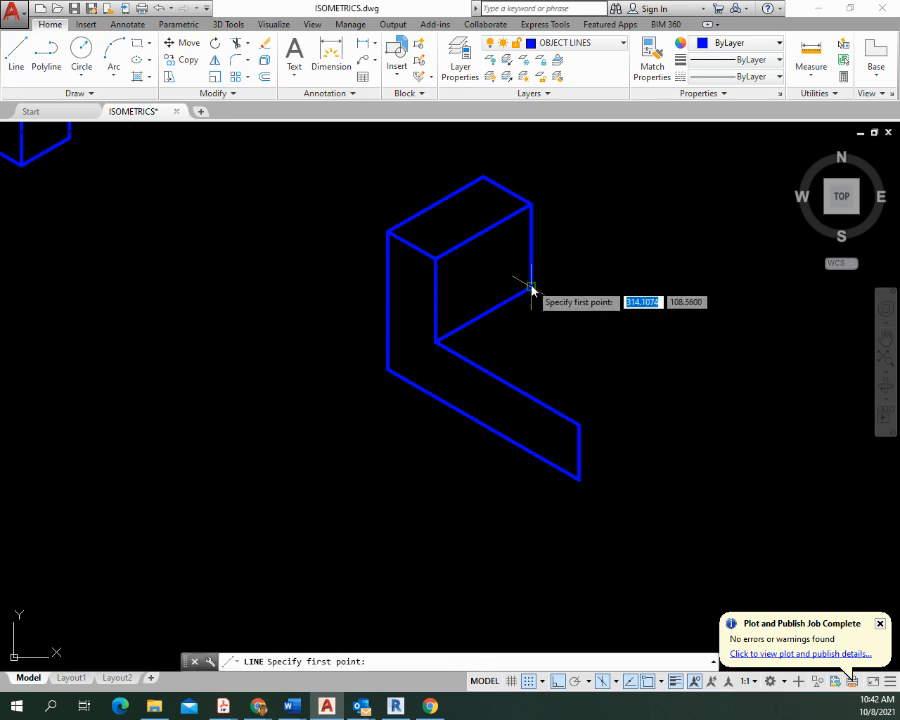
{"action": "left_click", "coordinate": [531, 289]}
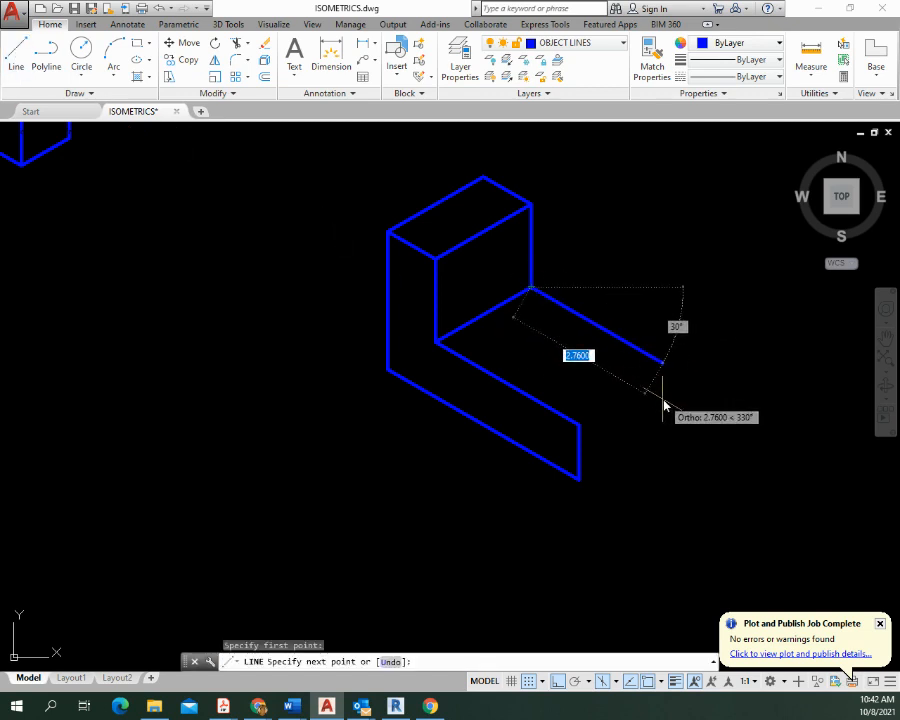
{"action": "type", "text": "3"}
{"action": "key", "text": "Return"}
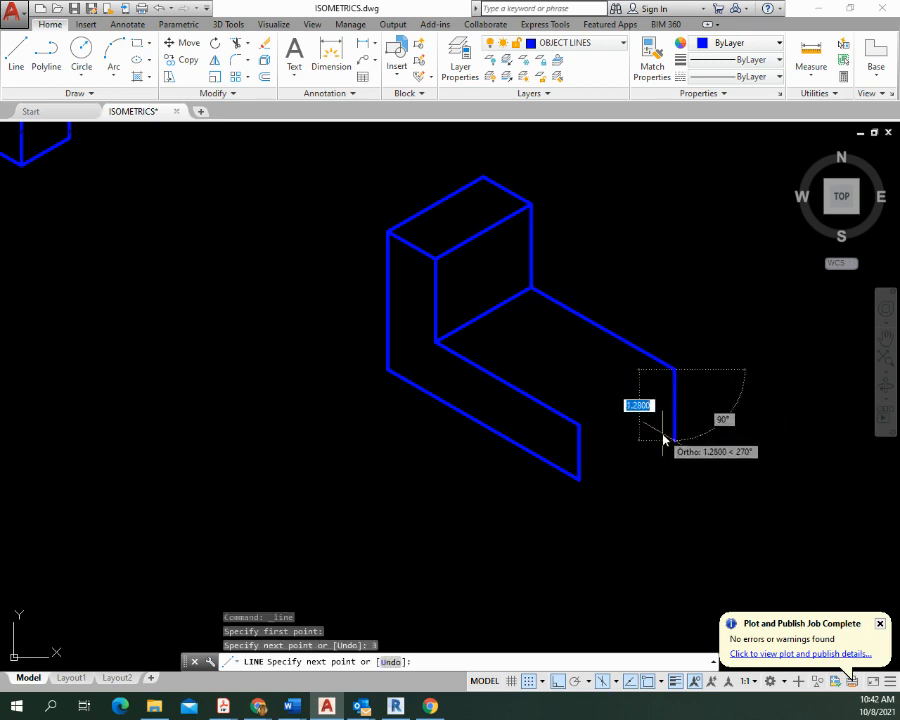
{"action": "type", "text": "1"}
{"action": "key", "text": "Return"}
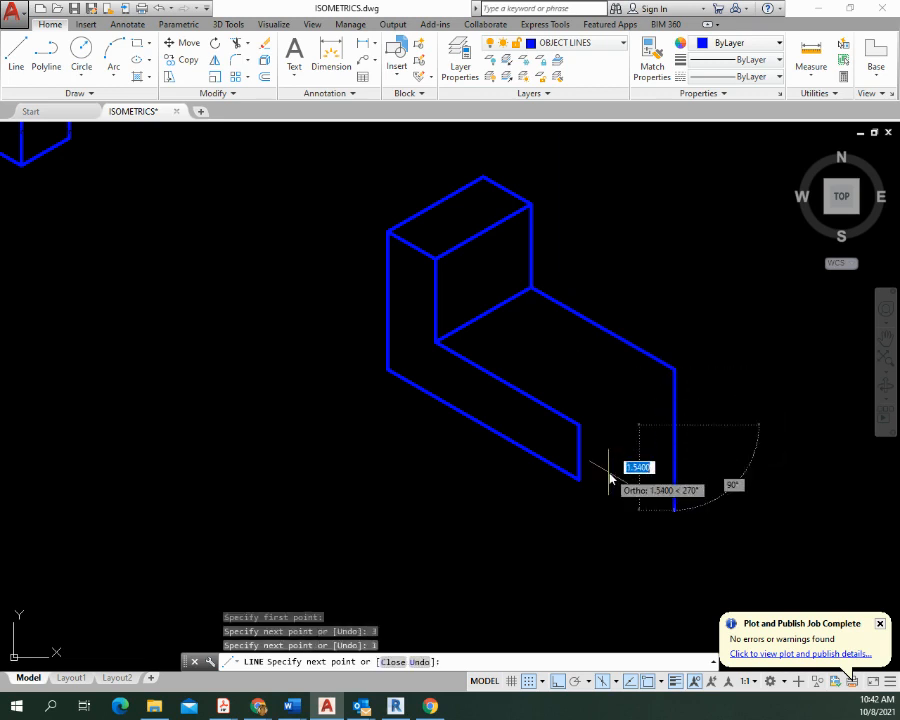
{"action": "key", "text": "F5"}
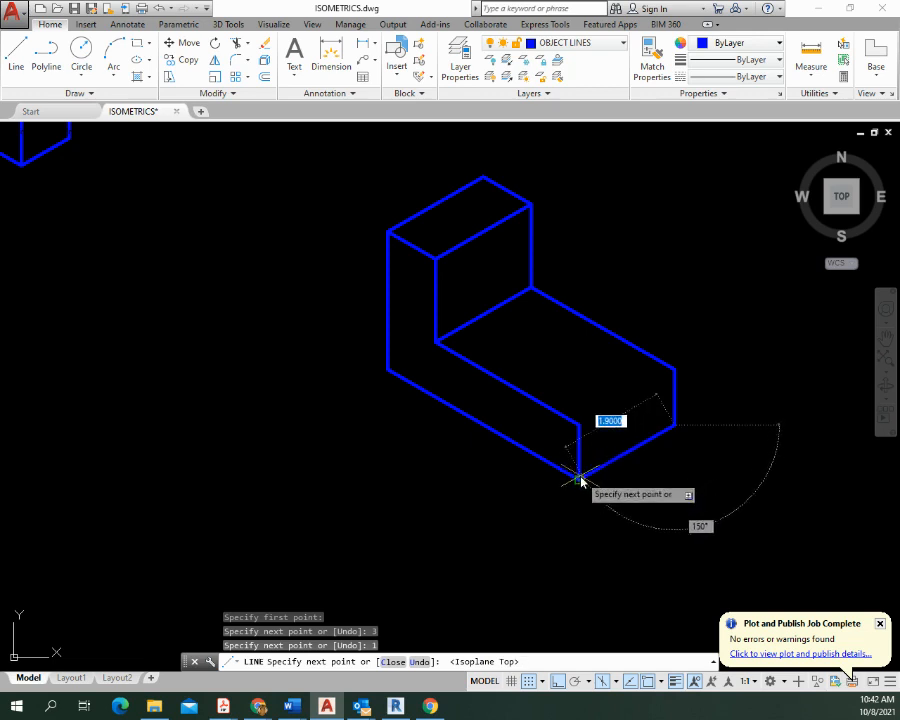
{"action": "key", "text": "Return"}
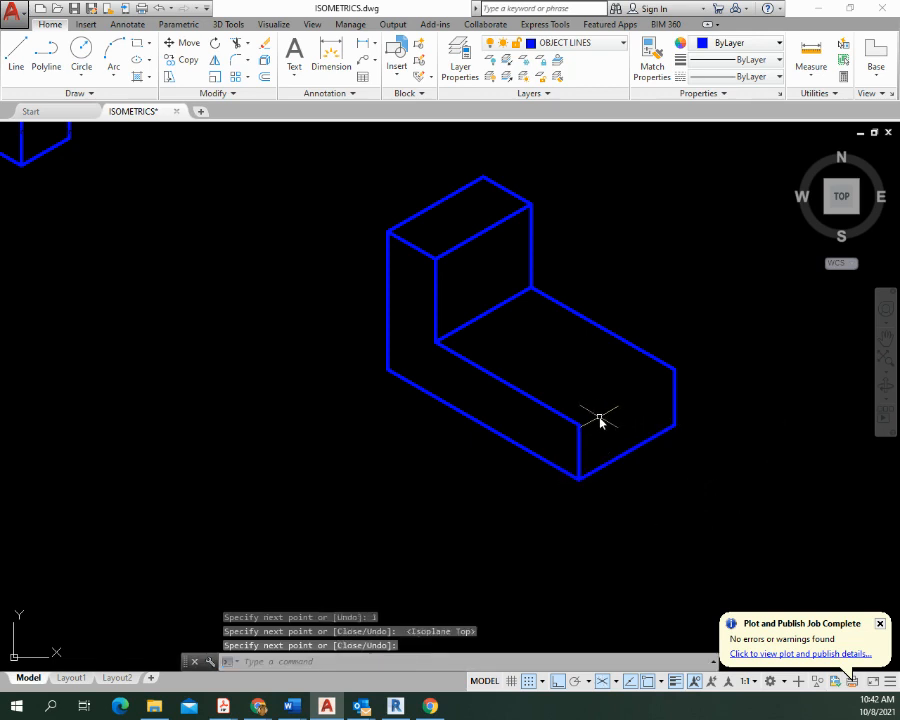
Step: Draw the upper edge of the lower block's end face, joining its two open top corners
{"action": "left_click", "coordinate": [19, 52]}
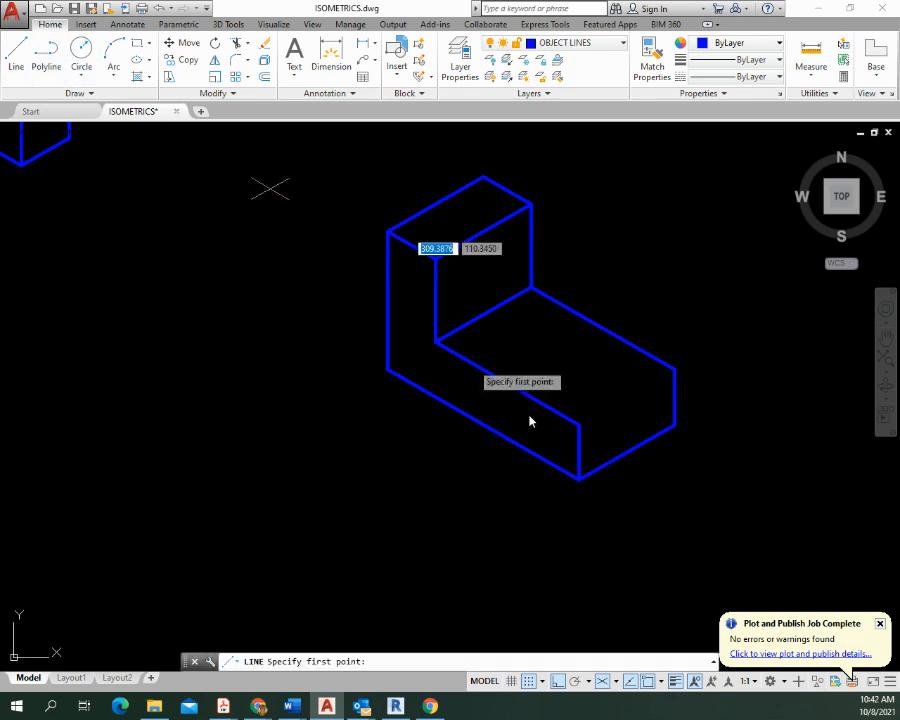
{"action": "left_click", "coordinate": [579, 424]}
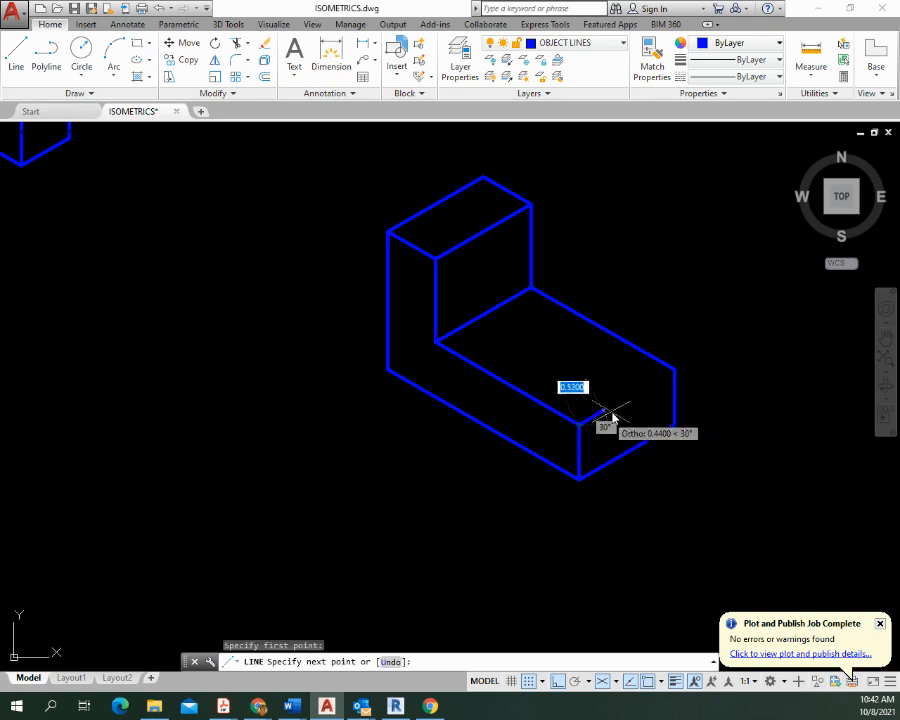
{"action": "left_click", "coordinate": [669, 374]}
{"action": "key", "text": "Return"}
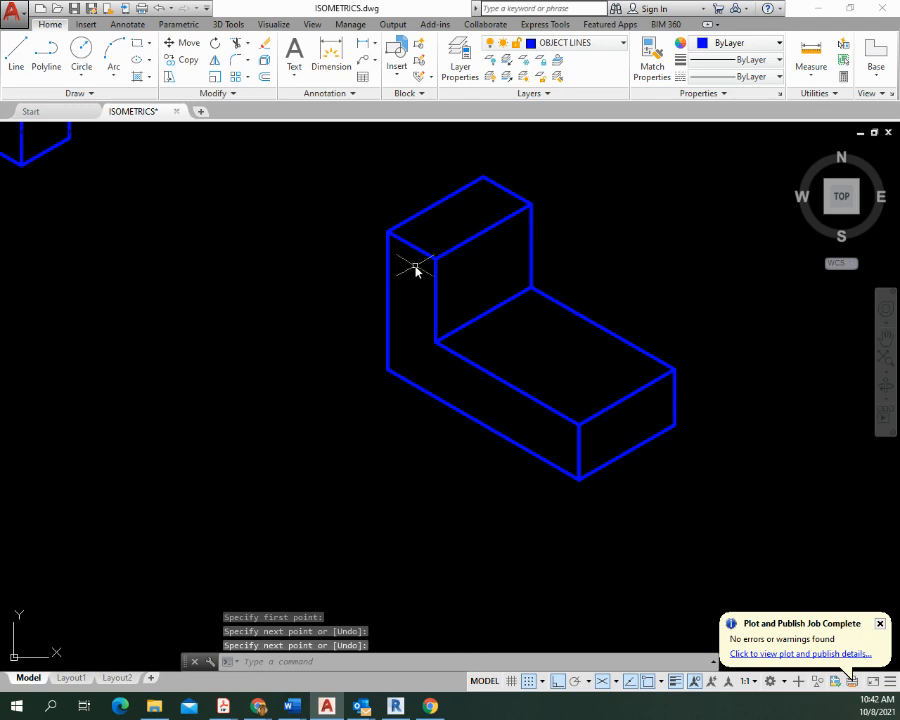
Step: Start a PDF export of the drawing and define an export window enclosing the whole stepped block
{"action": "mouse_move", "coordinate": [546, 267]}
{"action": "middle_mouse_down"}
{"action": "mouse_move", "coordinate": [554, 267]}
{"action": "mouse_move", "coordinate": [404, 303]}
{"action": "mouse_move", "coordinate": [468, 295]}
{"action": "middle_mouse_up"}
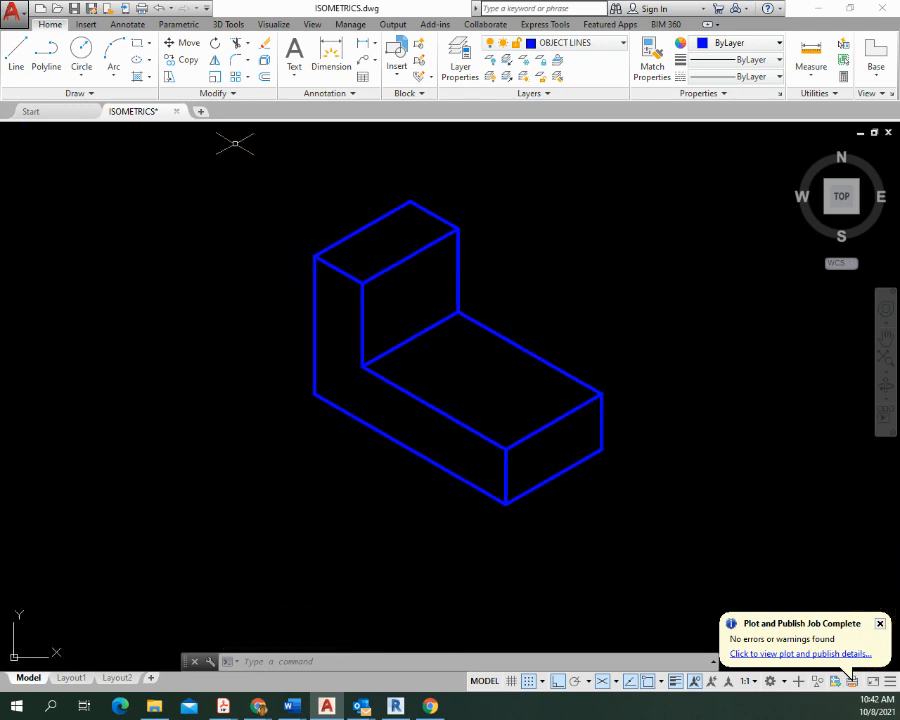
{"action": "left_click", "coordinate": [15, 17]}
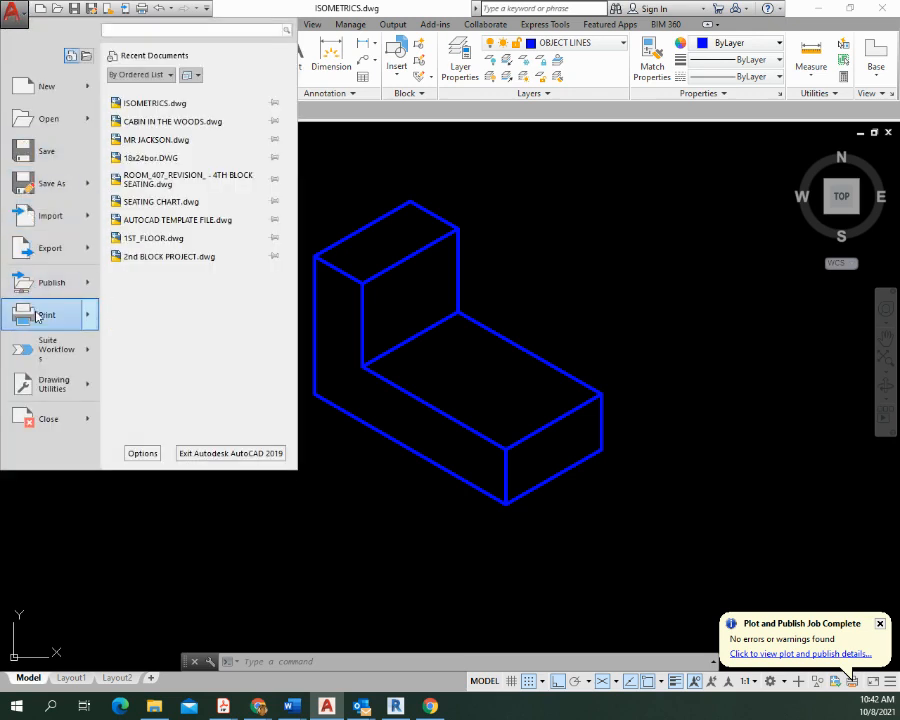
{"action": "mouse_move", "coordinate": [47, 320]}
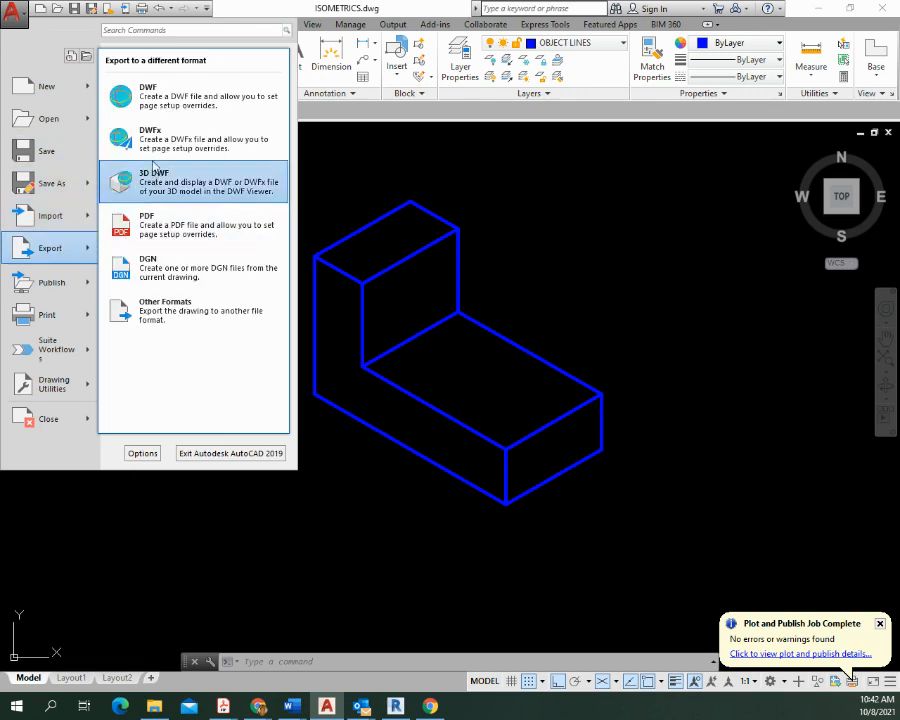
{"action": "left_click", "coordinate": [165, 226]}
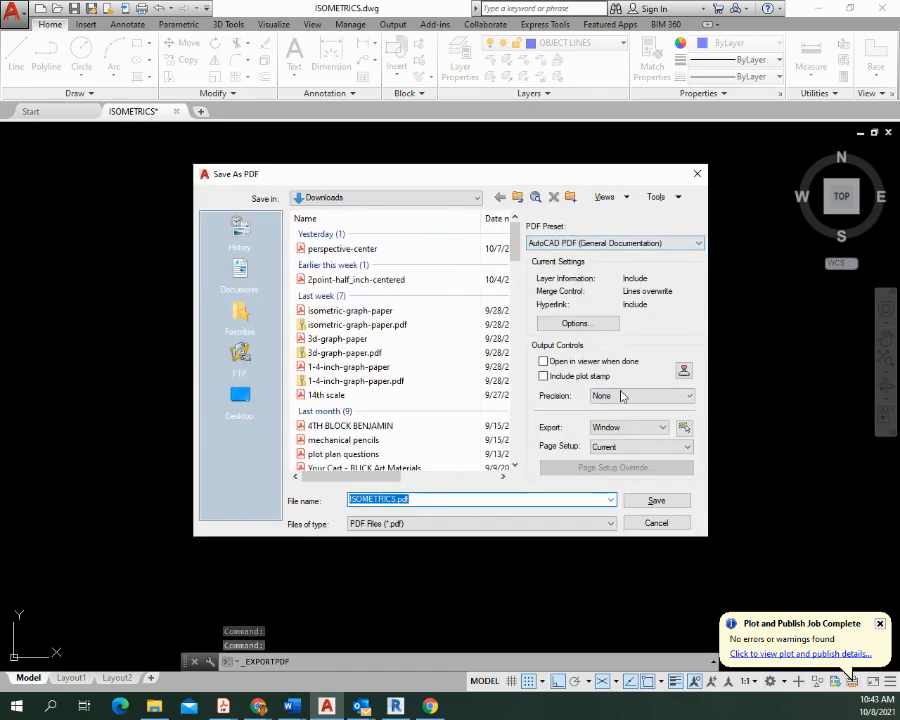
{"action": "left_click", "coordinate": [684, 428]}
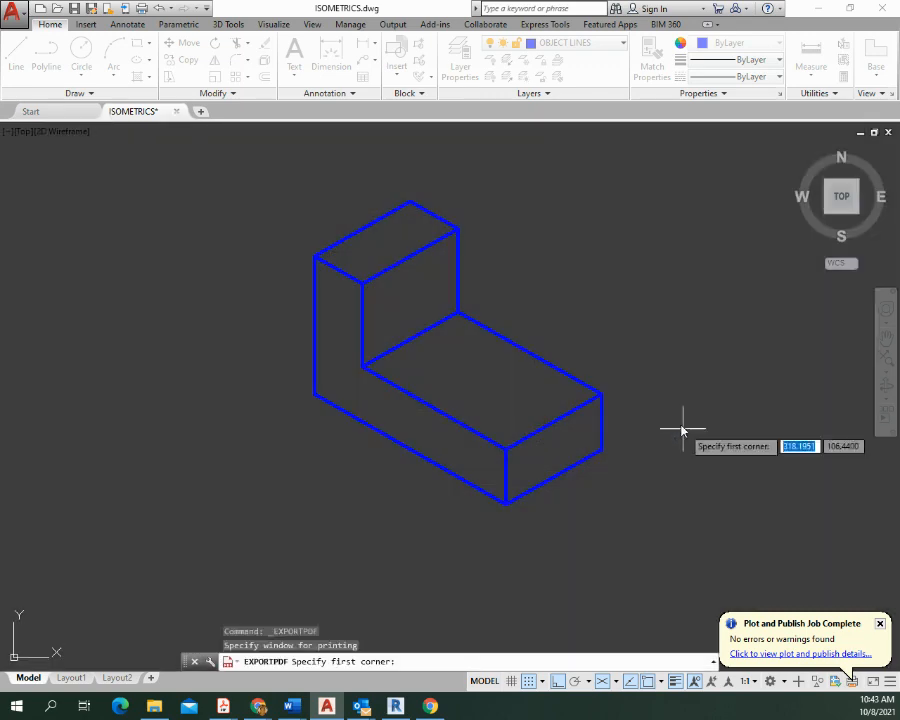
{"action": "left_click", "coordinate": [202, 168]}
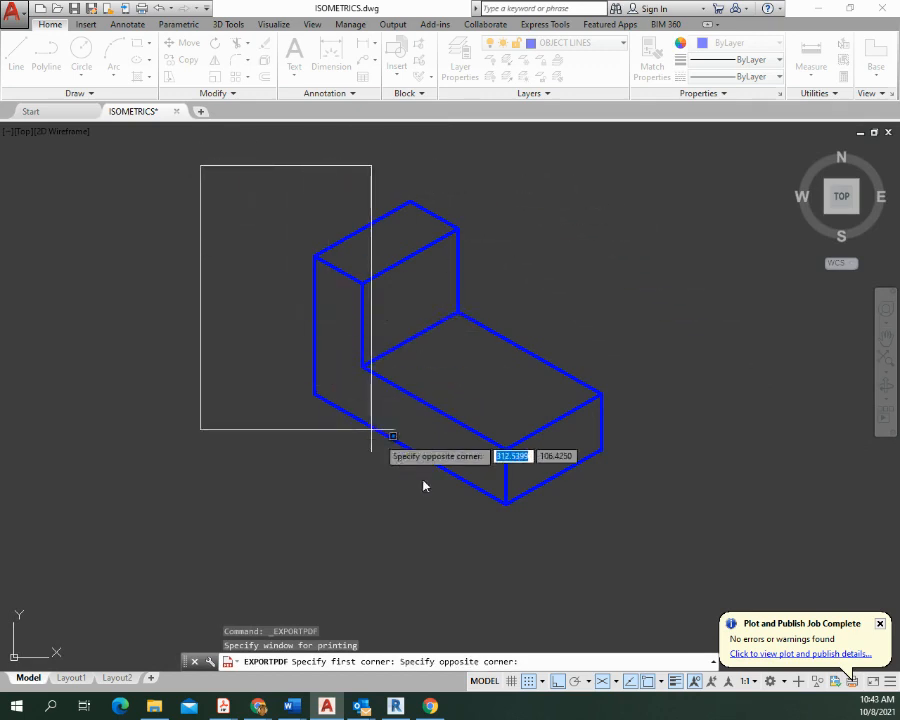
{"action": "left_click", "coordinate": [724, 554]}
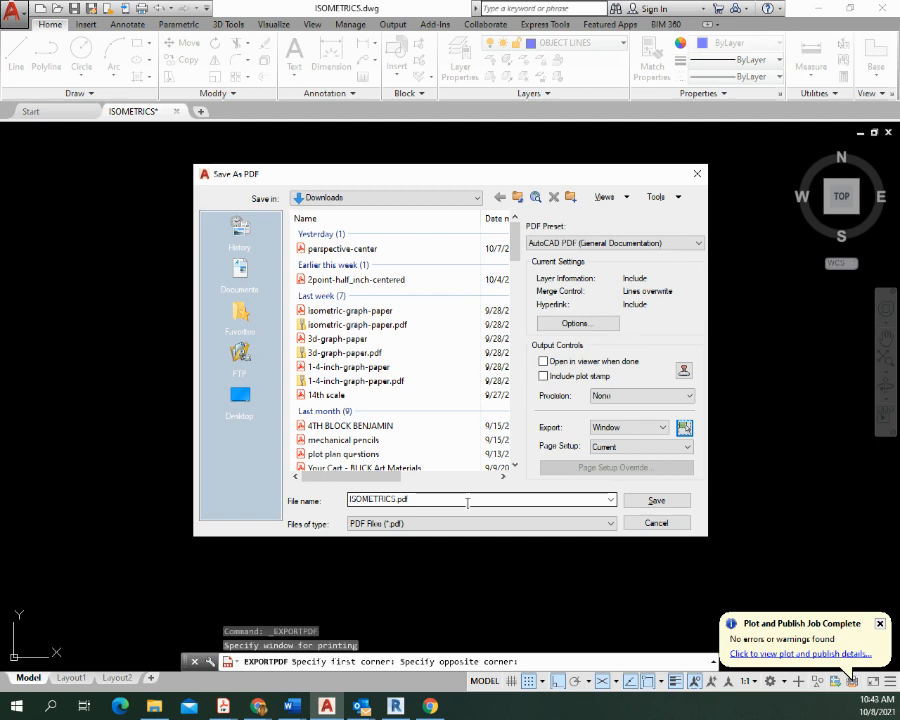
Step: Name the PDF 2-3 and save it in the Downloads folder
{"action": "double_click", "coordinate": [420, 498]}
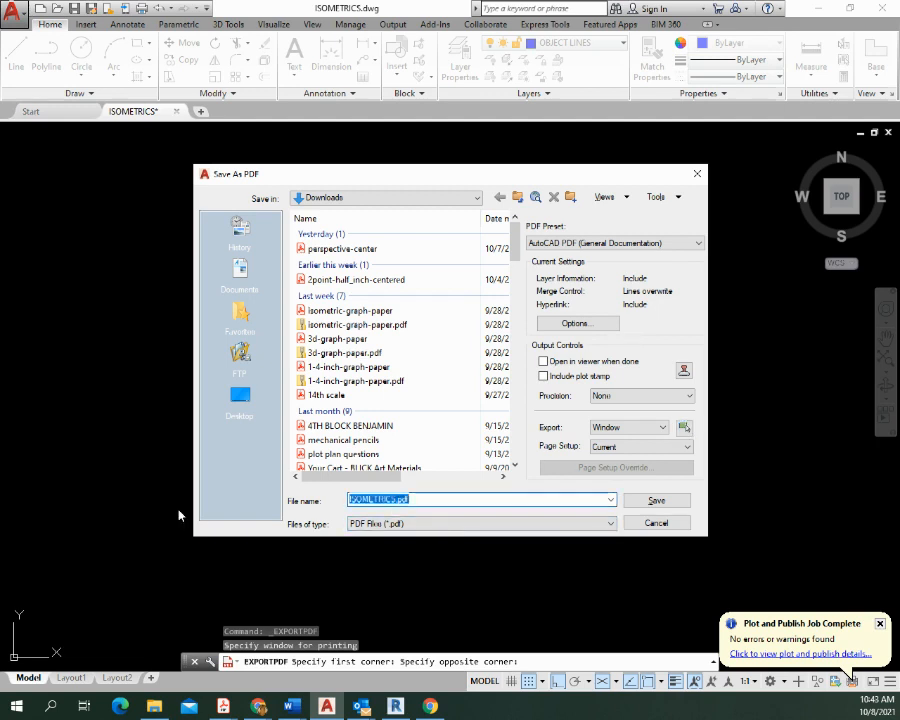
{"action": "type", "text": "2-3"}
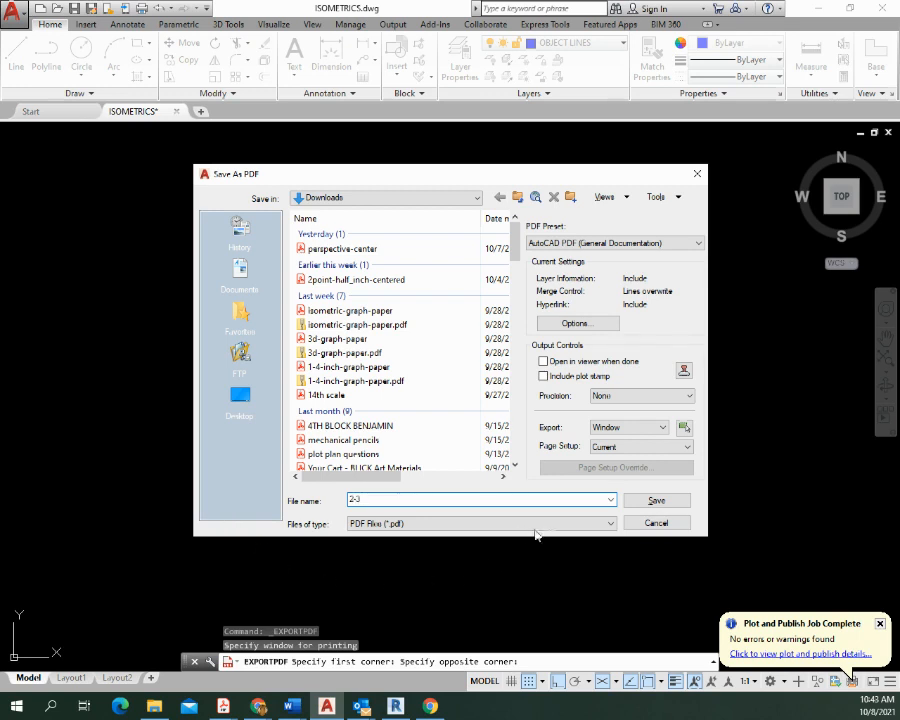
{"action": "left_click", "coordinate": [657, 501]}
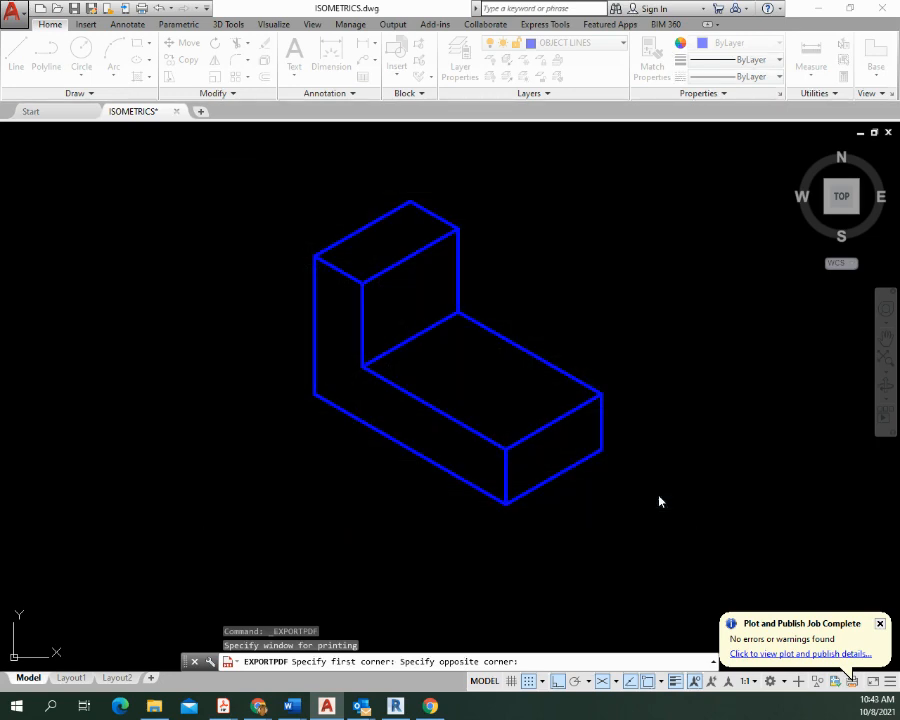